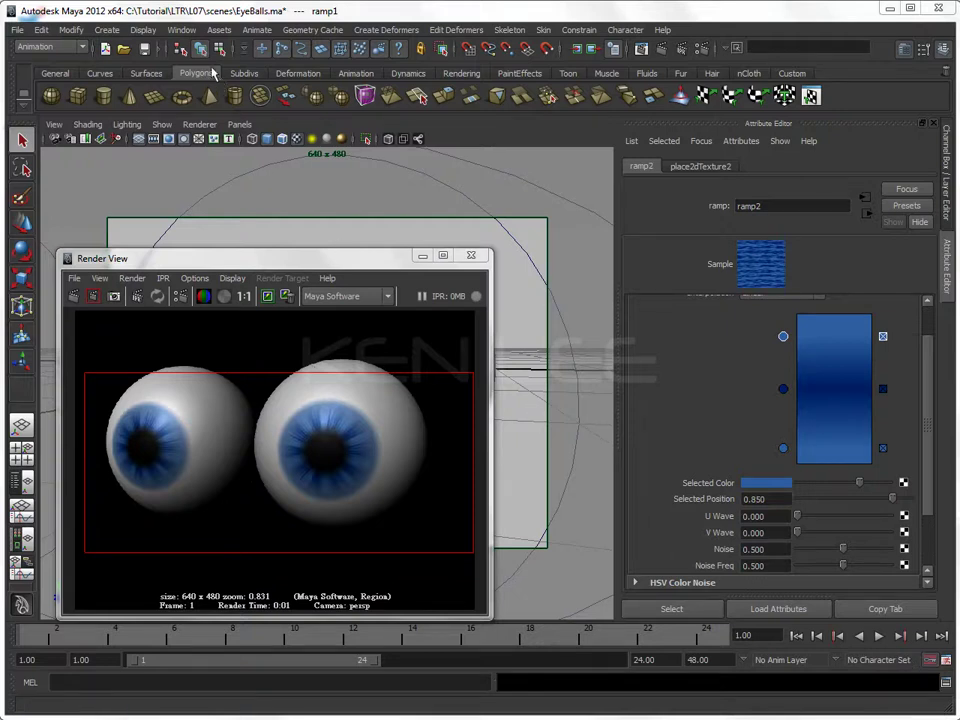
# - Open the Hypershade and load the phongE2 material, fed by ramp1 and ramp2, in the Attribute Editor
pyautogui.click(190, 33)
pyautogui.click(320, 110)
pyautogui.moveTo(103, 120); pyautogui.dragTo(267, 170)
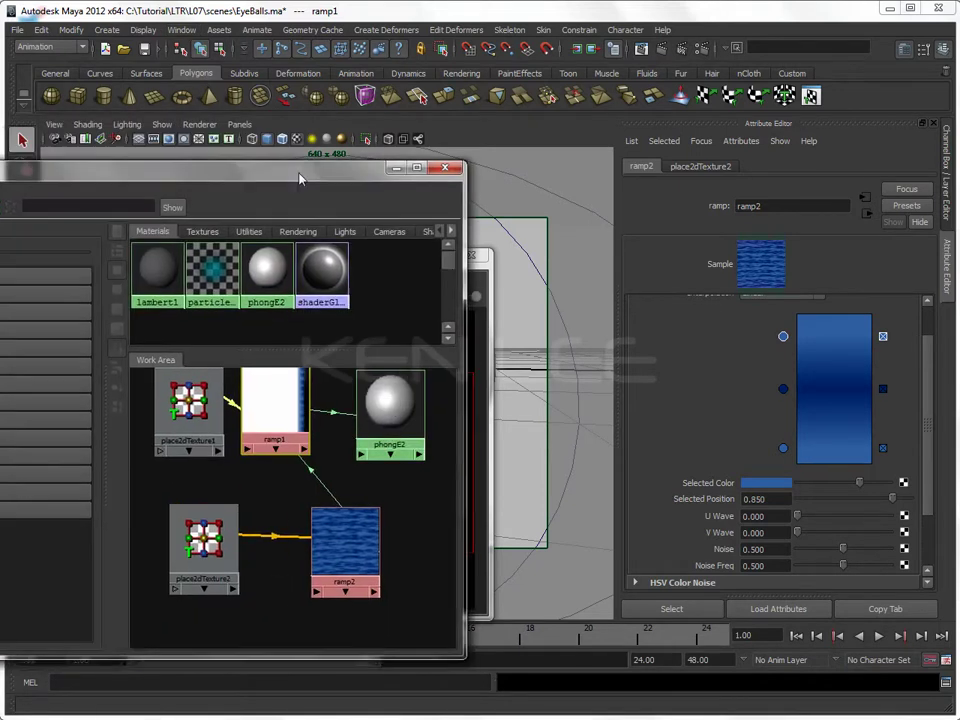
pyautogui.click(390, 415)
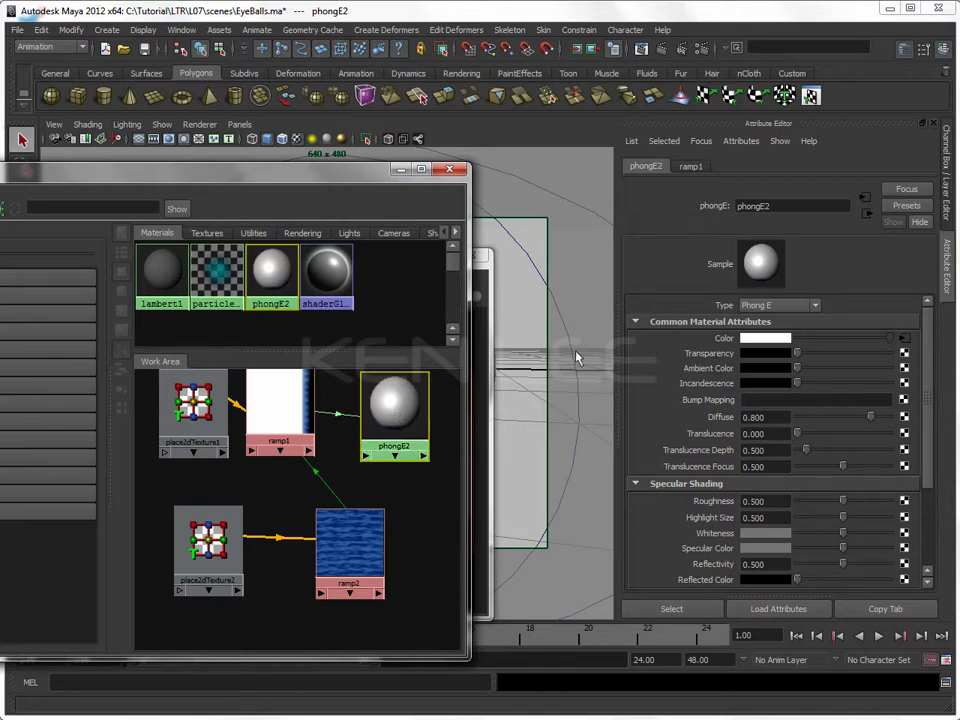
pyautogui.keyDown('alt'); pyautogui.moveTo(321, 455); pyautogui.dragTo(320, 473, button='middle'); pyautogui.keyUp('alt')
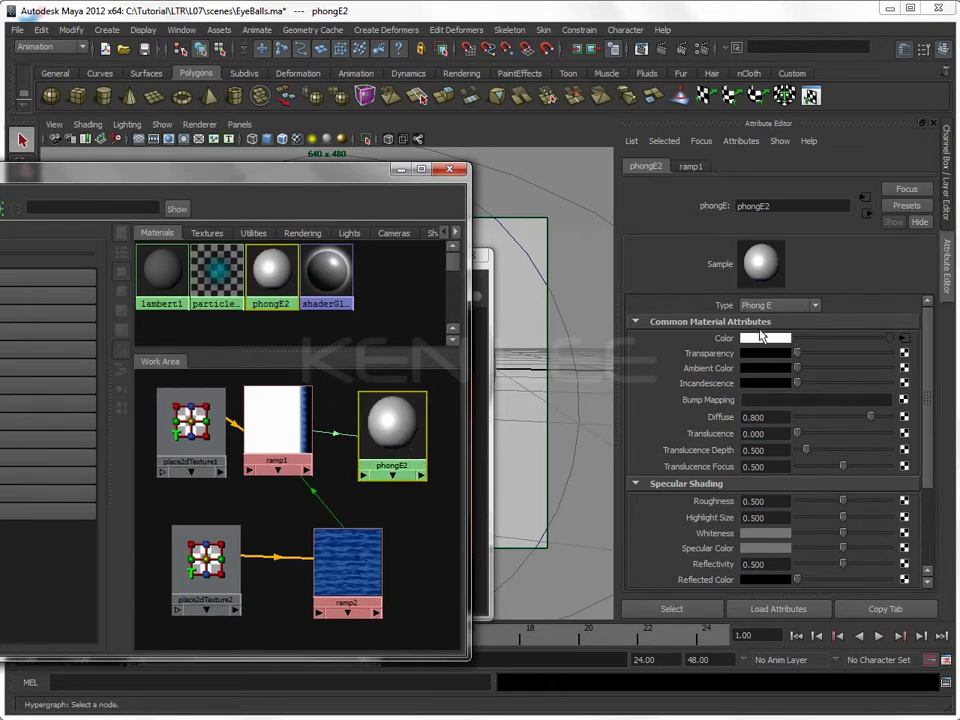
# - Change the material type to Blinn with Eccentricity 0.1 and Specular Roll Off 0.8
pyautogui.click(766, 305)
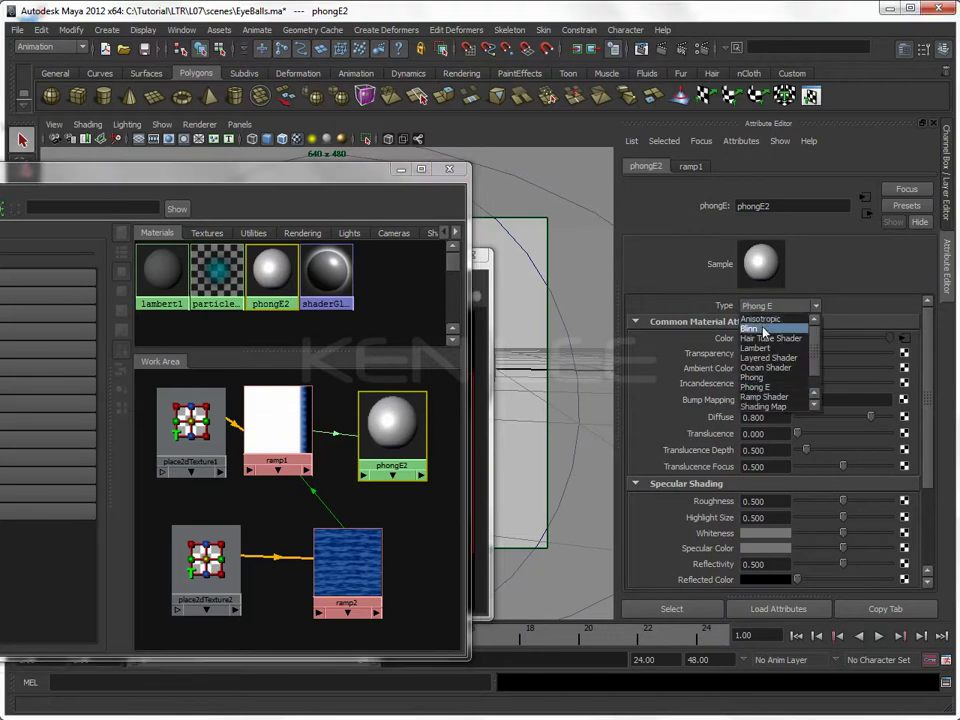
pyautogui.click(758, 328)
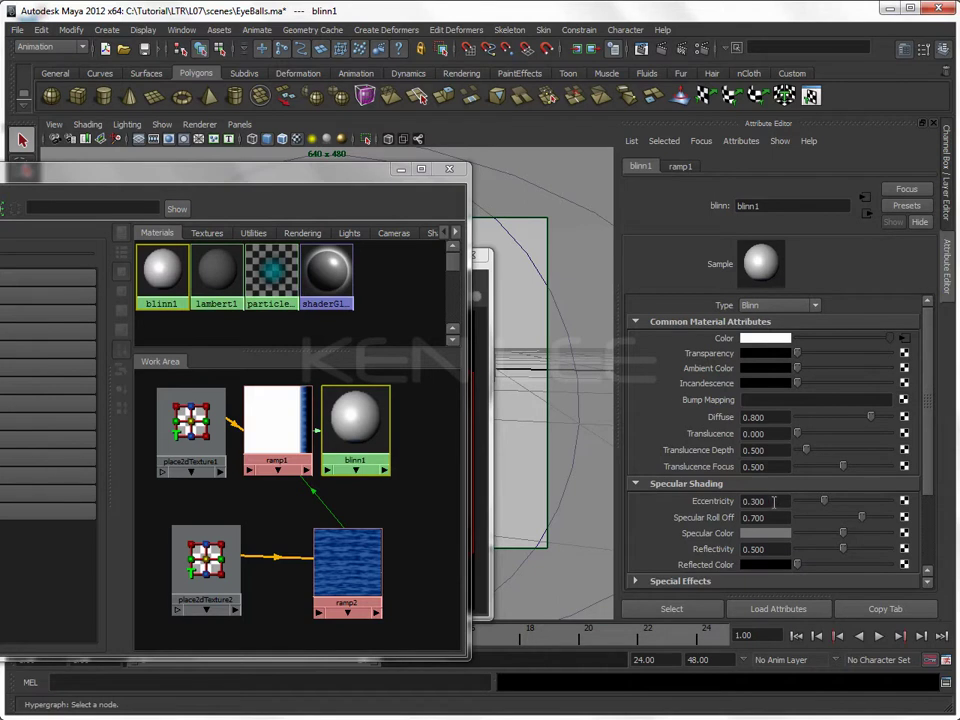
pyautogui.doubleClick(760, 501)
pyautogui.write('.1')
pyautogui.press('Return')
pyautogui.doubleClick(745, 517)
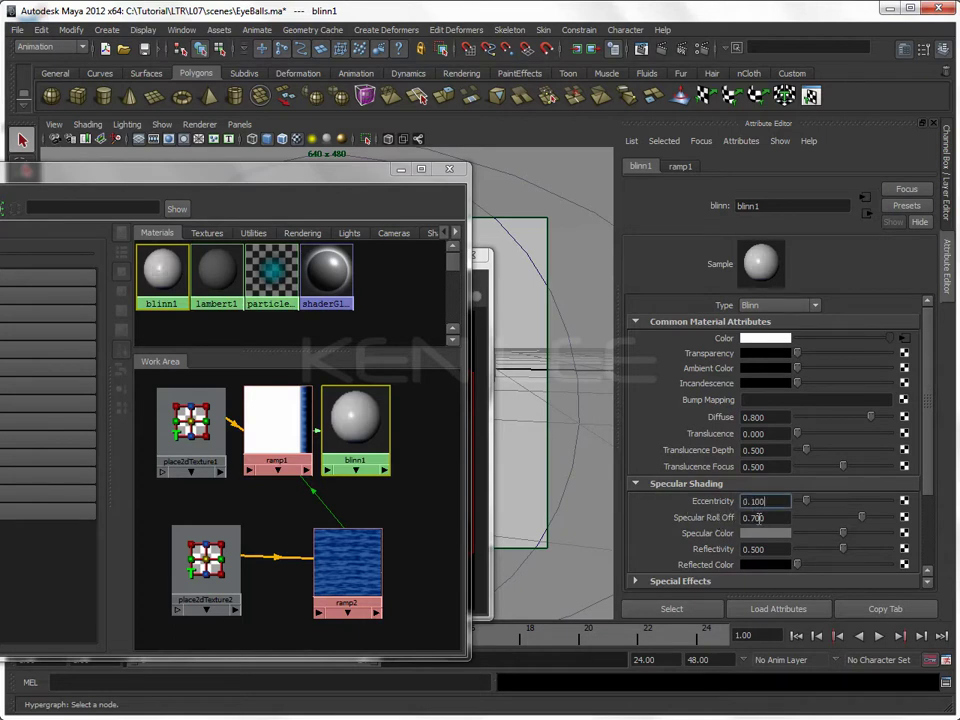
pyautogui.write('.8')
pyautogui.press('Return')
# - Nudge blinn1's Ambient Color slider slightly up from black
pyautogui.keyDown('alt'); pyautogui.moveTo(343, 433); pyautogui.dragTo(316, 474, button='middle'); pyautogui.keyUp('alt')
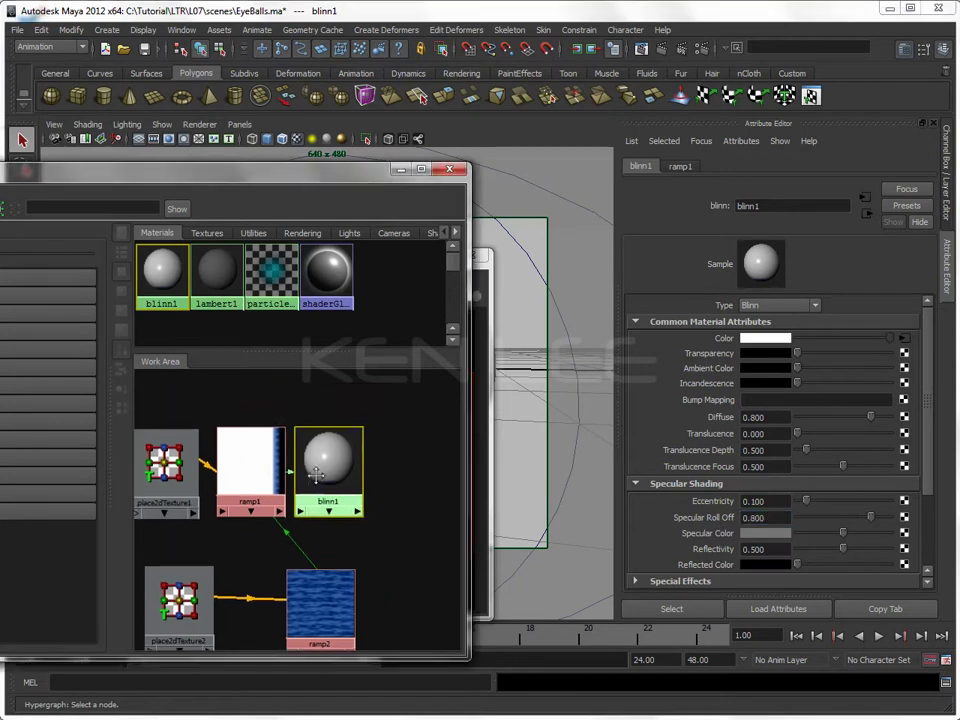
pyautogui.scroll(2, 316, 474)
pyautogui.scroll(2, 340, 445)
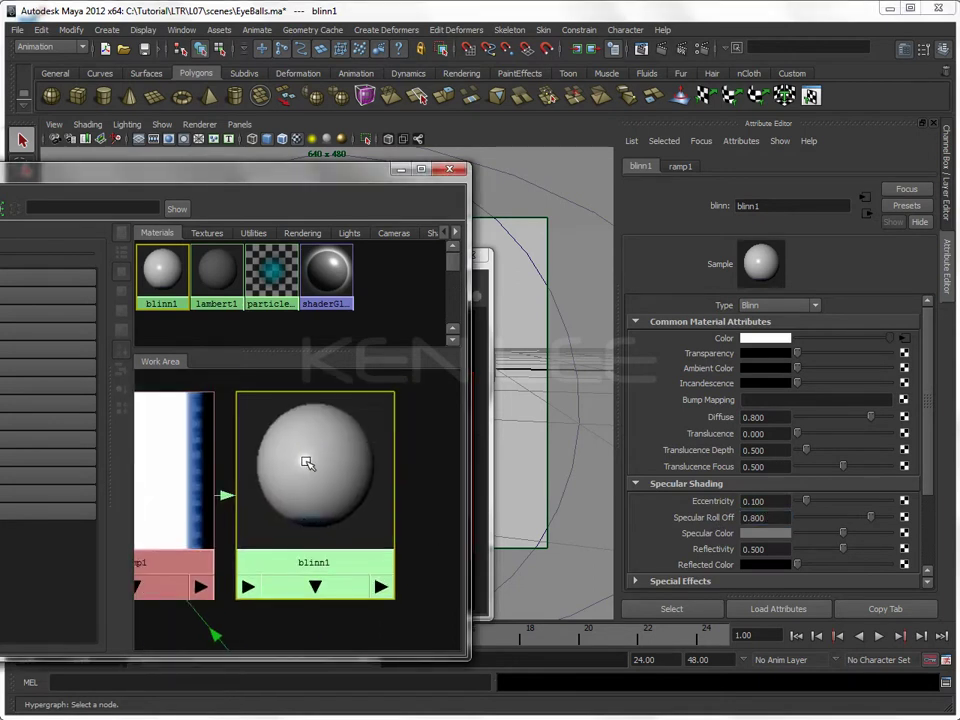
pyautogui.scroll(-2, 338, 462)
pyautogui.scroll(-2, 289, 482)
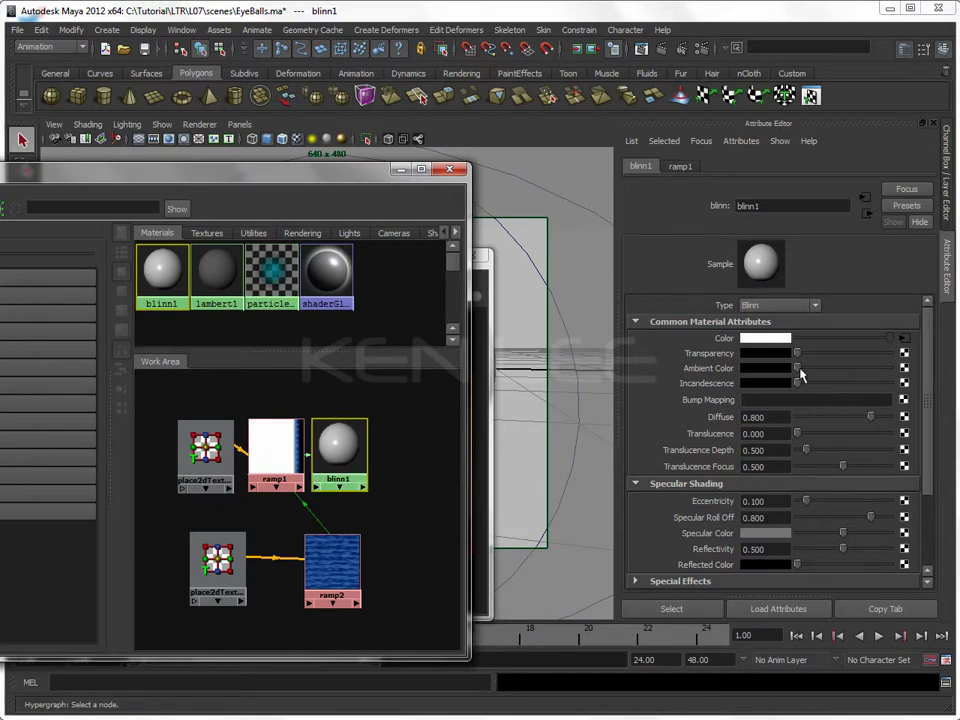
pyautogui.moveTo(803, 372); pyautogui.dragTo(809, 373)
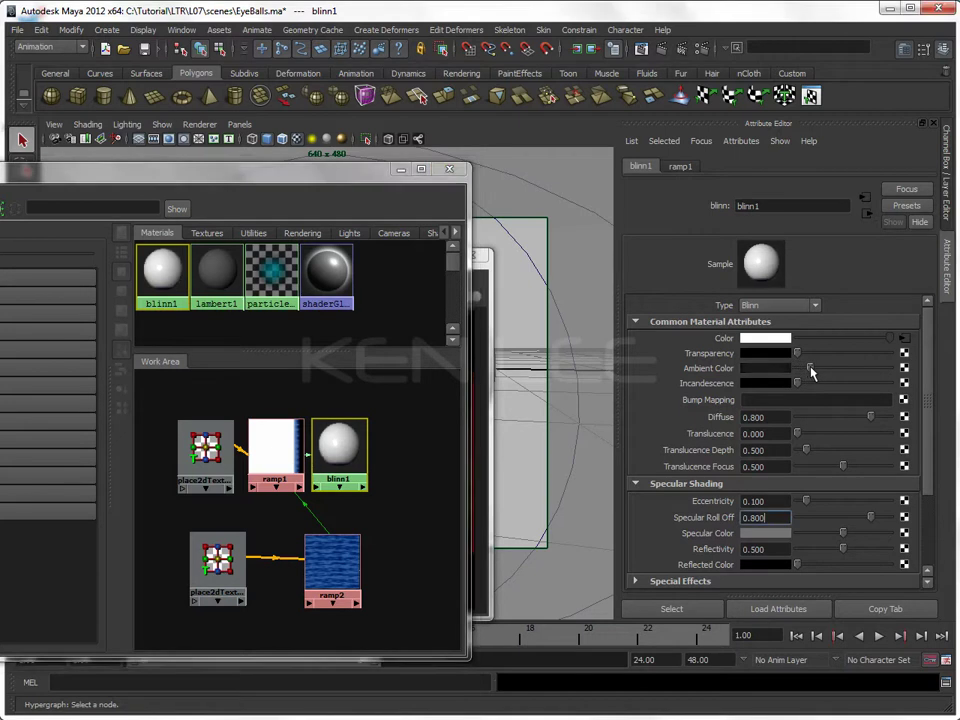
# - Bring the rendered eyeballs image forward and re-render a region of it
pyautogui.click(477, 497)
pyautogui.moveTo(367, 494); pyautogui.dragTo(426, 553)
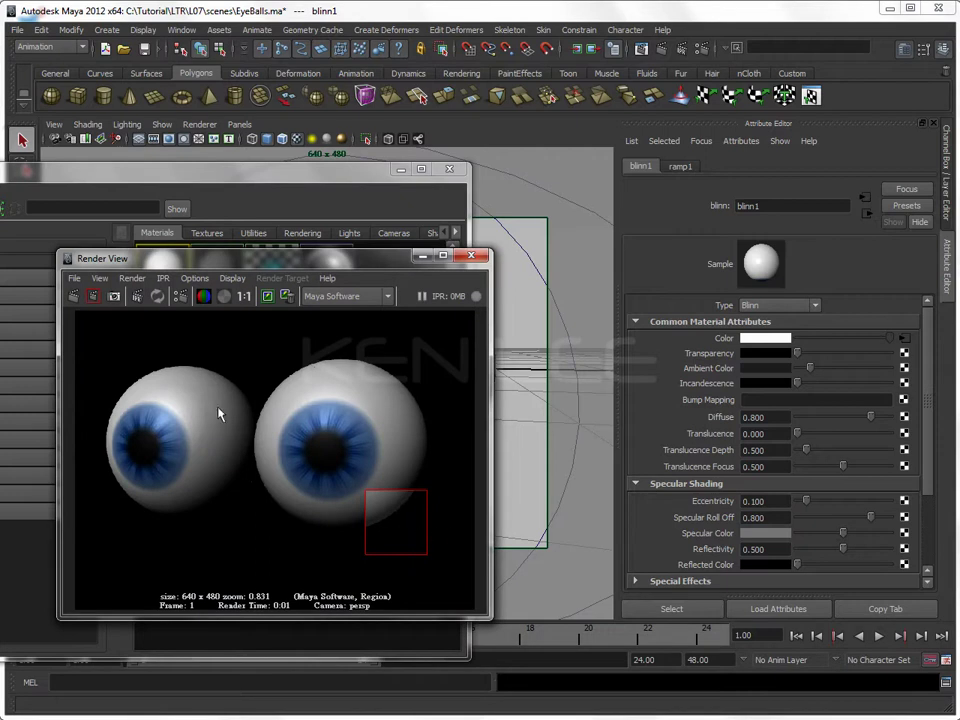
pyautogui.moveTo(86, 344); pyautogui.dragTo(474, 566)
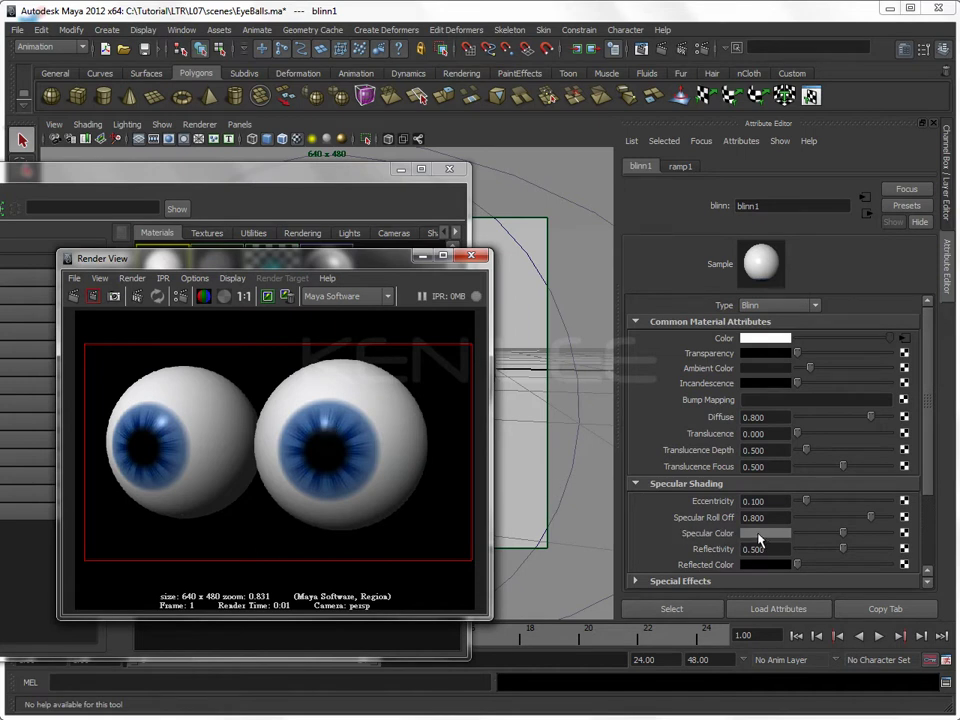
# - Set Specular Color to white and re-render regions over both eyeballs
pyautogui.moveTo(843, 533); pyautogui.dragTo(889, 541)
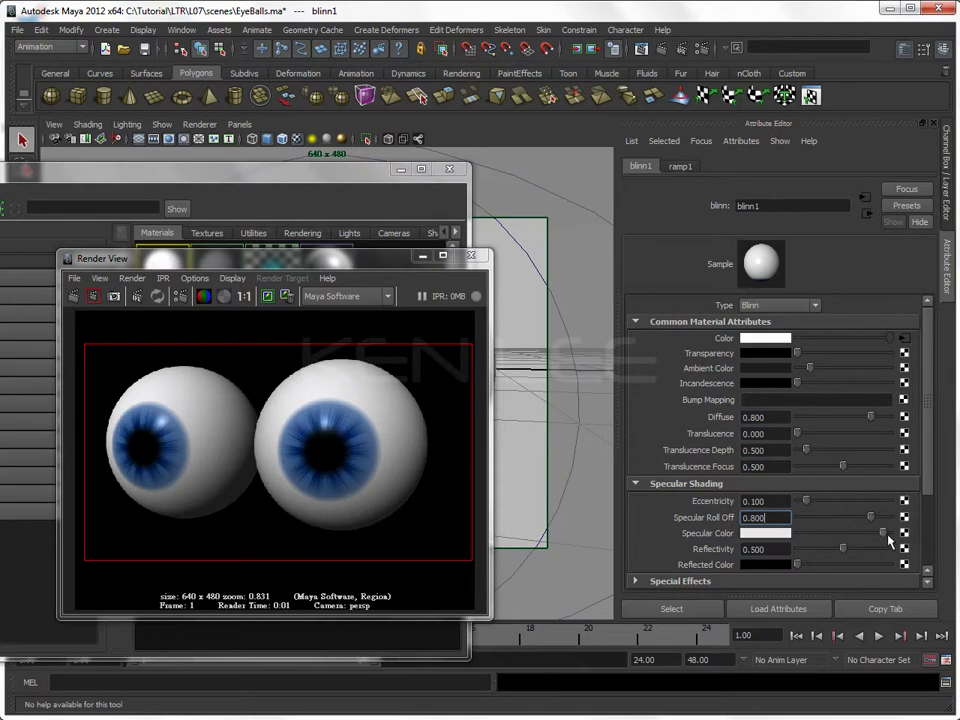
pyautogui.moveTo(298, 411); pyautogui.dragTo(371, 455)
pyautogui.moveTo(139, 405); pyautogui.dragTo(202, 455)
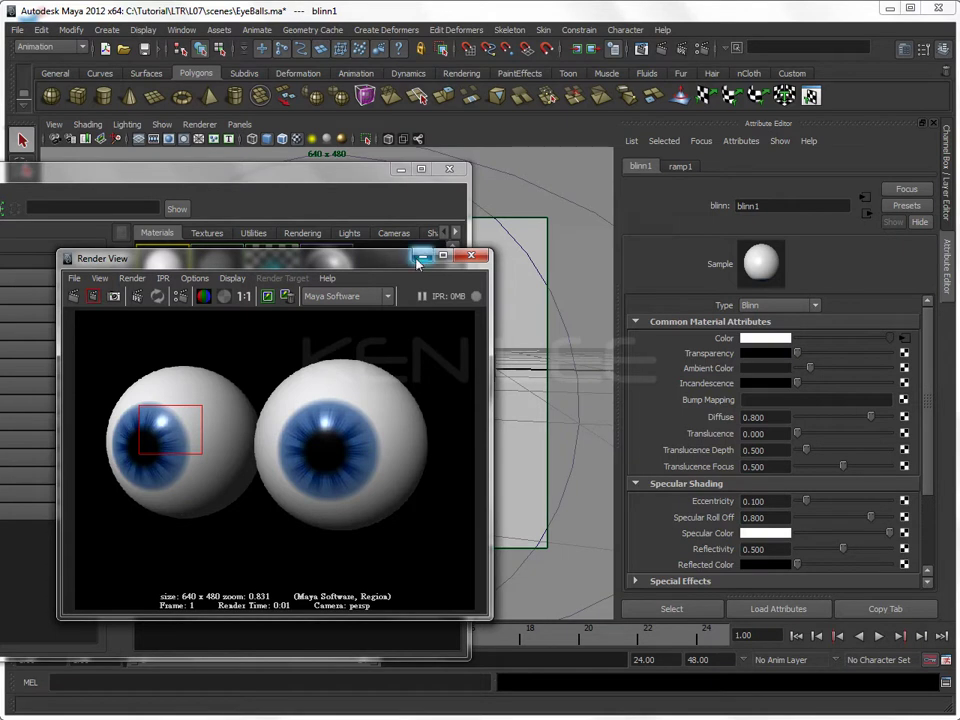
# - Load the Mayatomr.mll plug-in and set the Render View renderer to mental ray
pyautogui.click(386, 296)
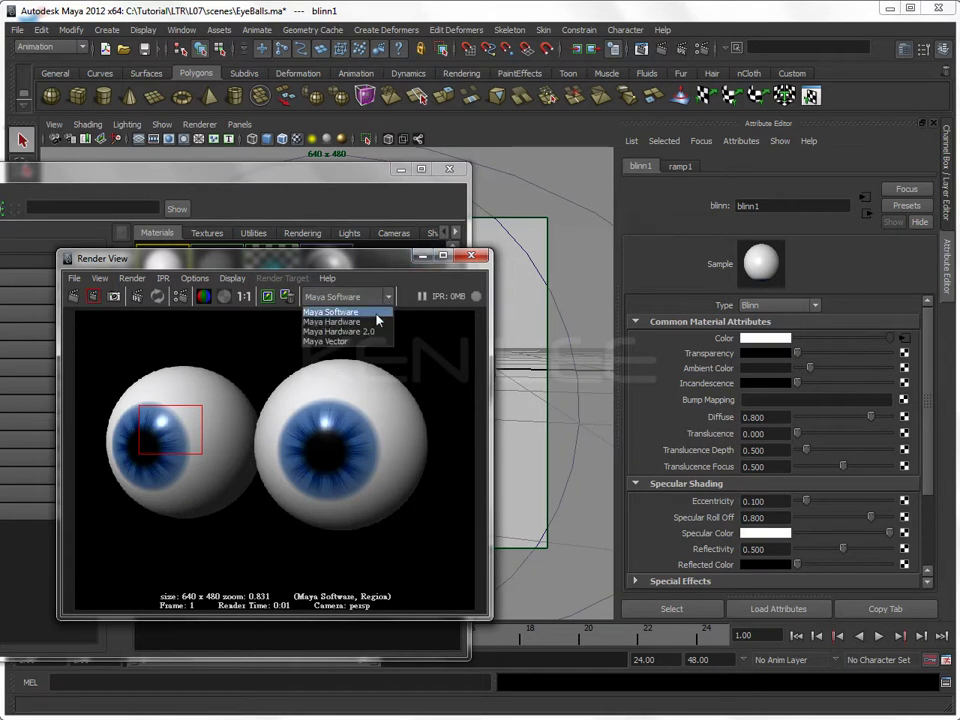
pyautogui.click(439, 332)
pyautogui.click(181, 30)
pyautogui.moveTo(220, 108)
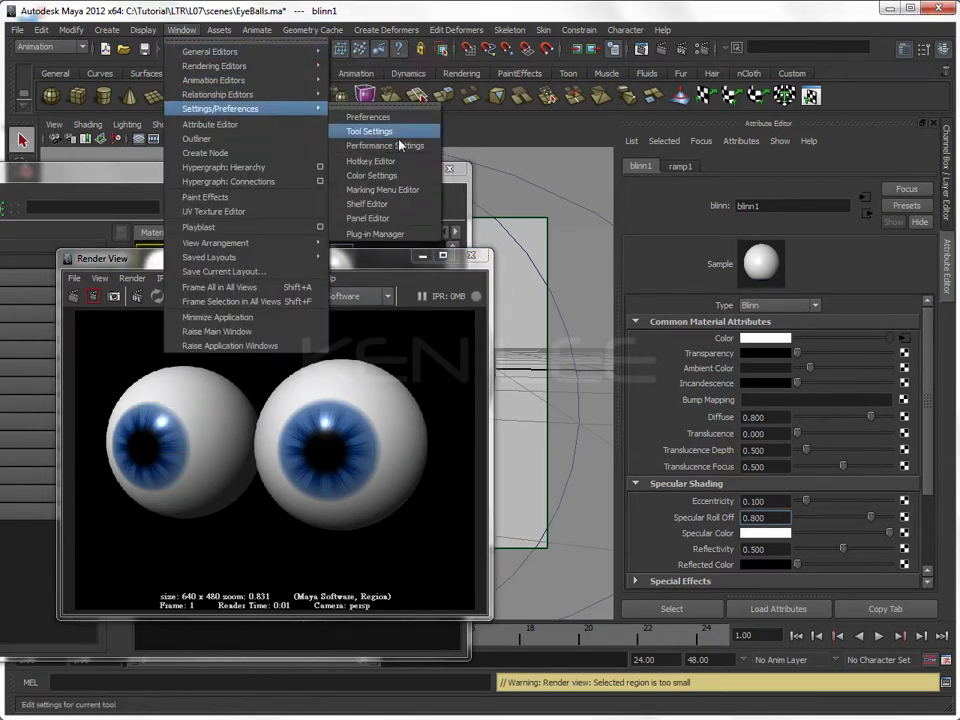
pyautogui.click(380, 177)
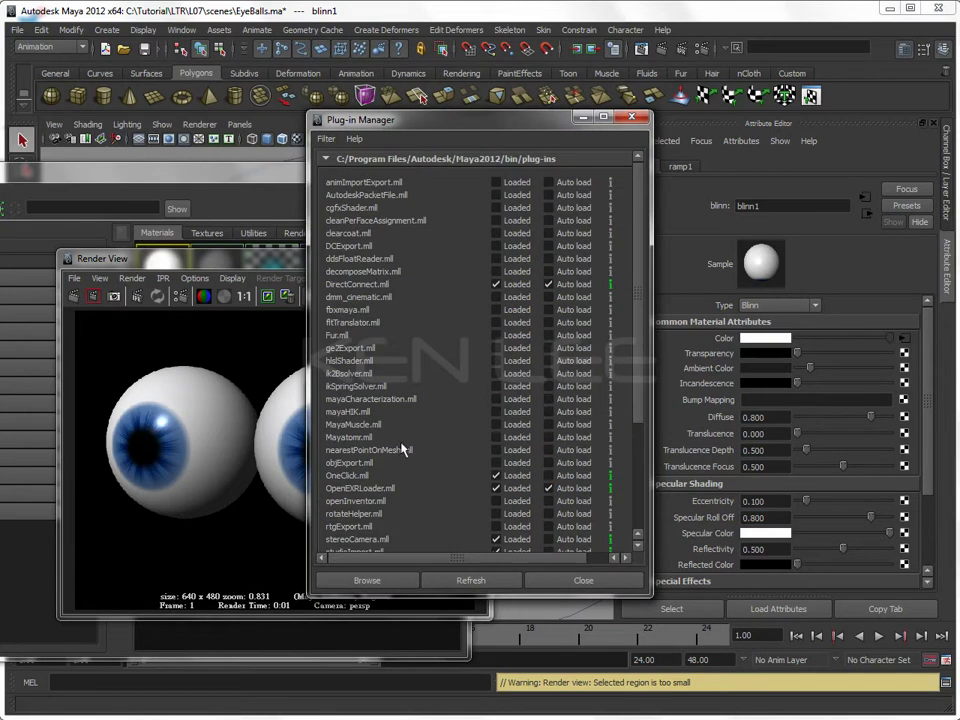
pyautogui.click(496, 440)
pyautogui.click(566, 580)
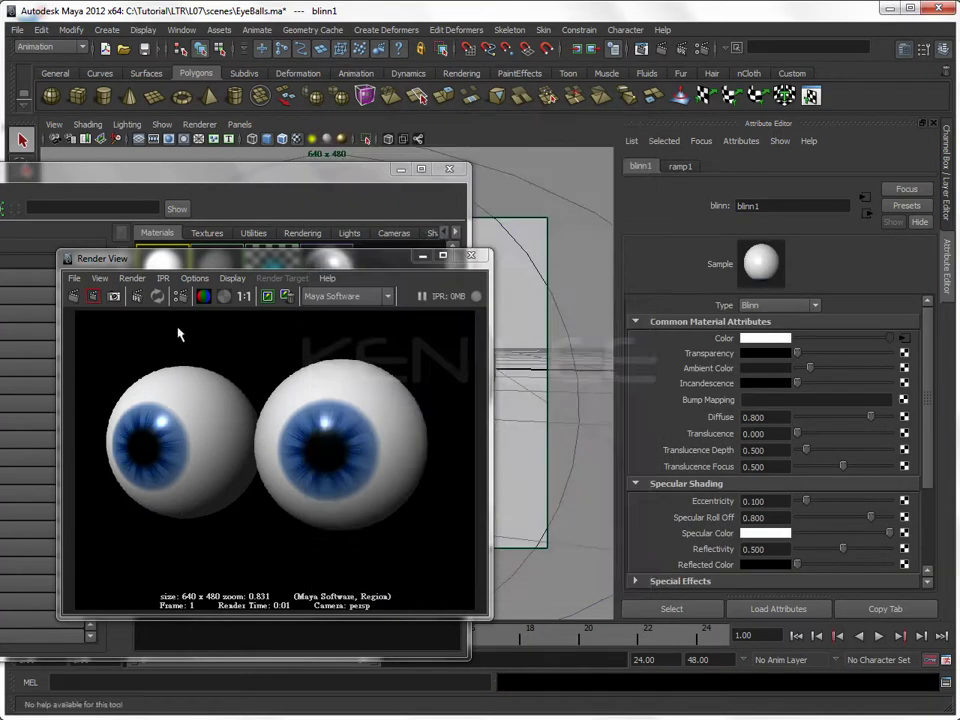
pyautogui.click(340, 296)
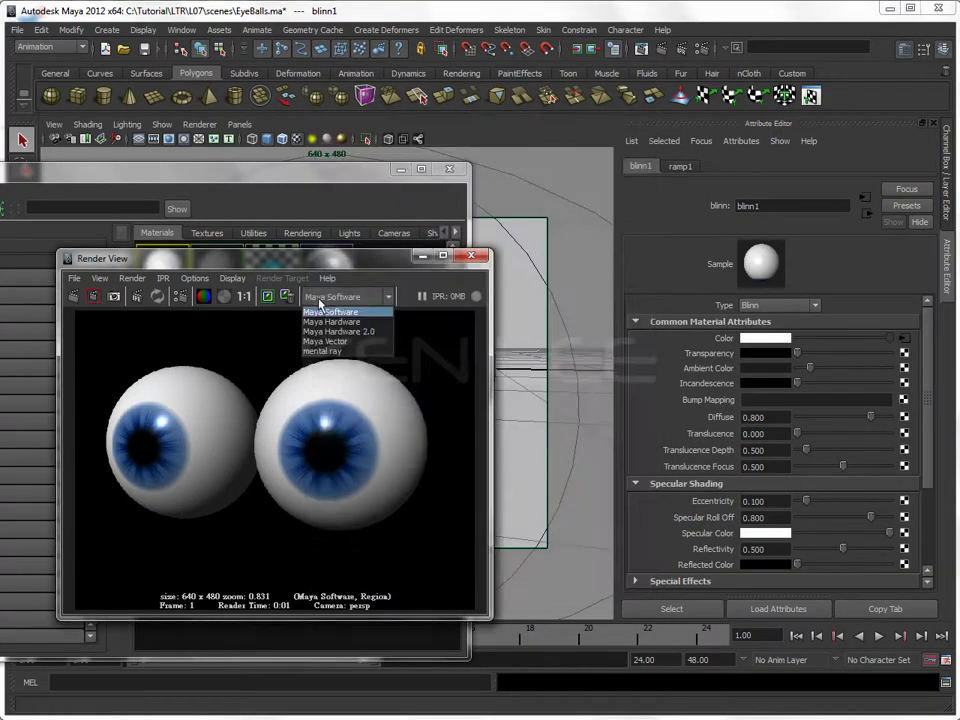
pyautogui.click(334, 352)
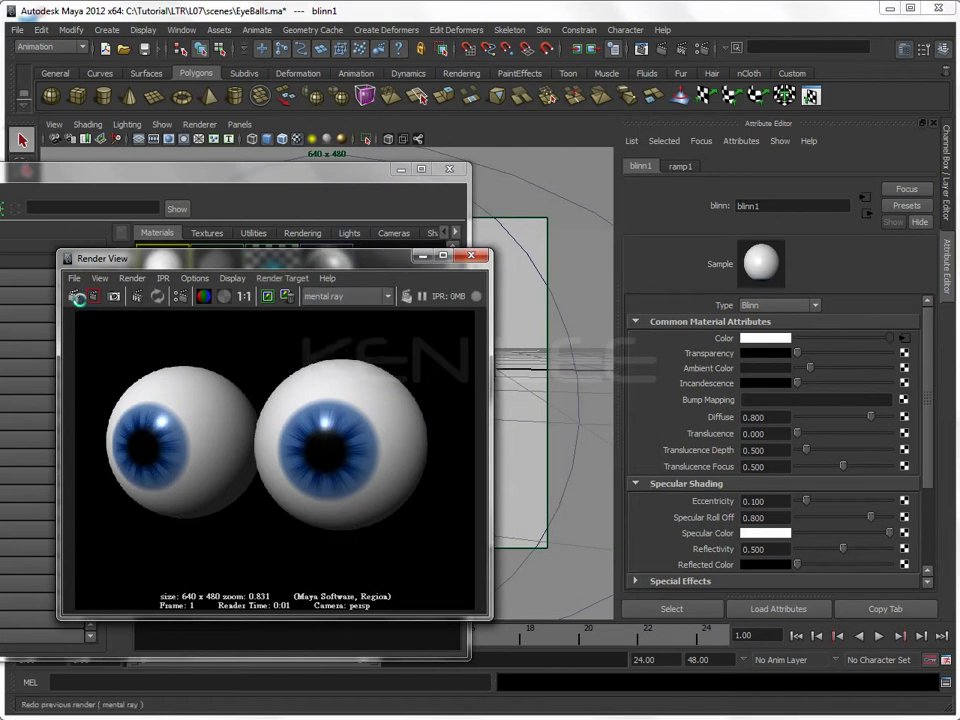
# - Re-render the eyeballs with mental ray and save EyeBalls.ma
pyautogui.click(78, 297)
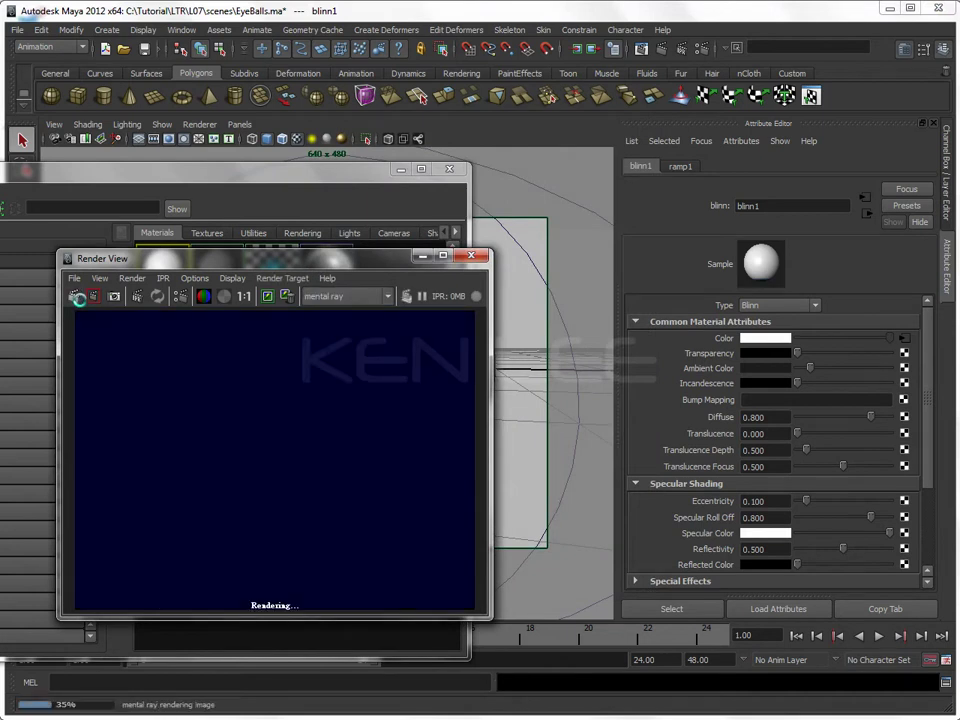
pyautogui.click(146, 53)
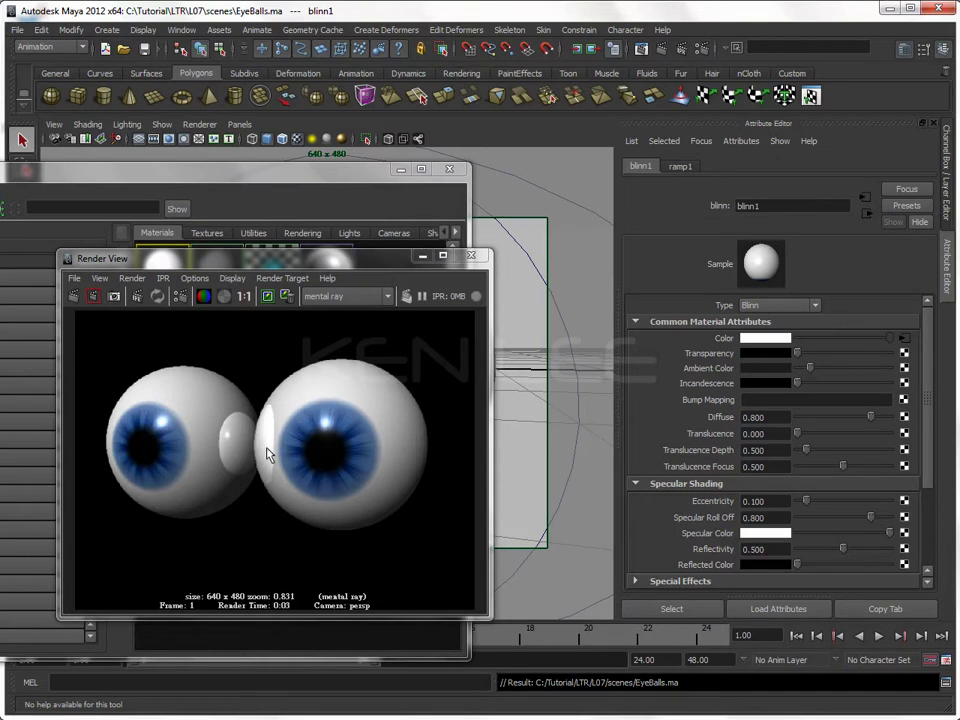
# - Rename the blinn1 eyeball material to EyeBall in the Hypershade
pyautogui.click(420, 258)
pyautogui.moveTo(392, 170); pyautogui.dragTo(614, 162)
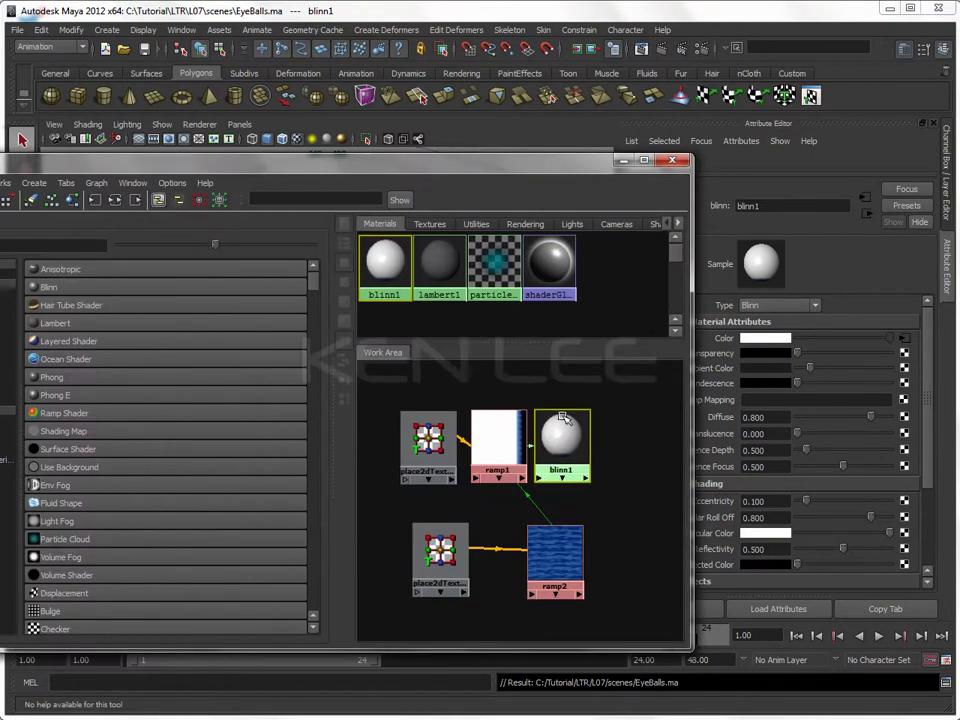
pyautogui.click(136, 199)
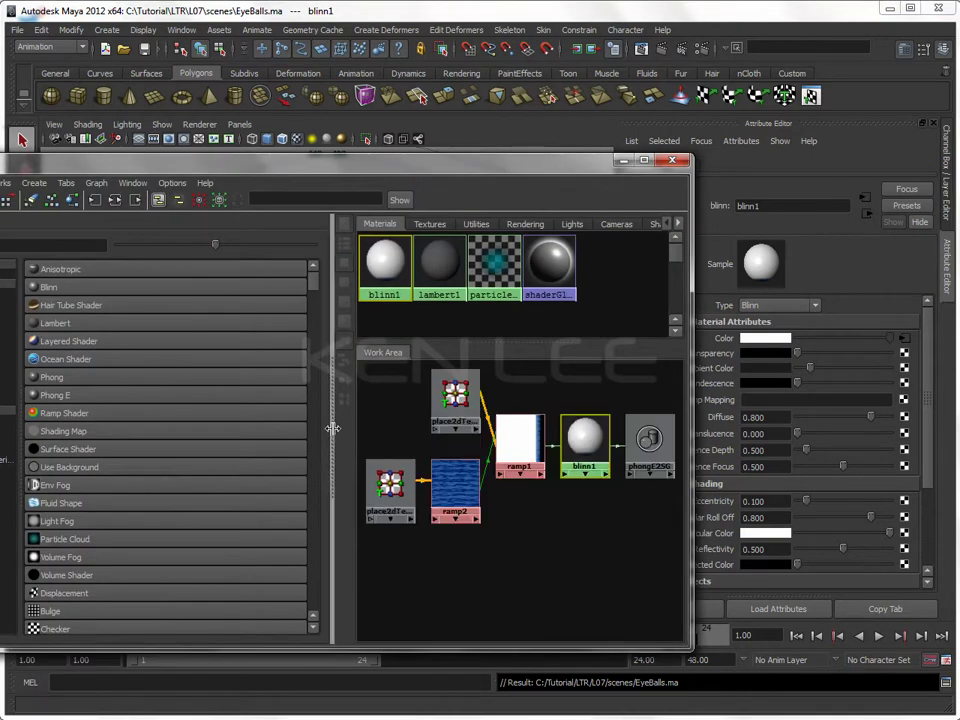
pyautogui.moveTo(333, 368); pyautogui.dragTo(215, 368)
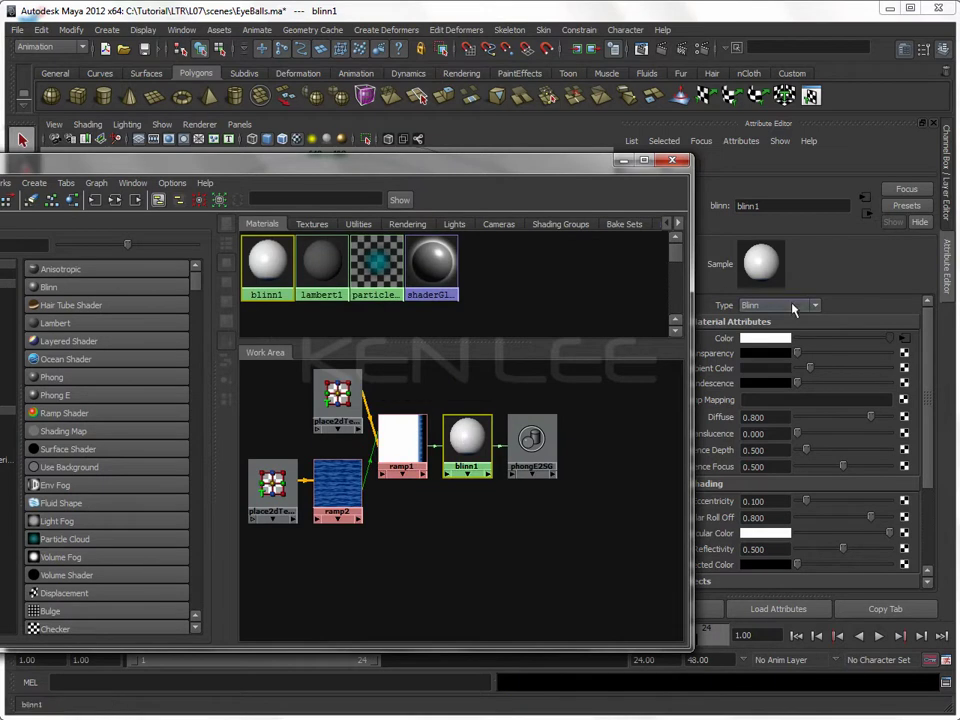
pyautogui.doubleClick(780, 207)
pyautogui.write('EyeBall')
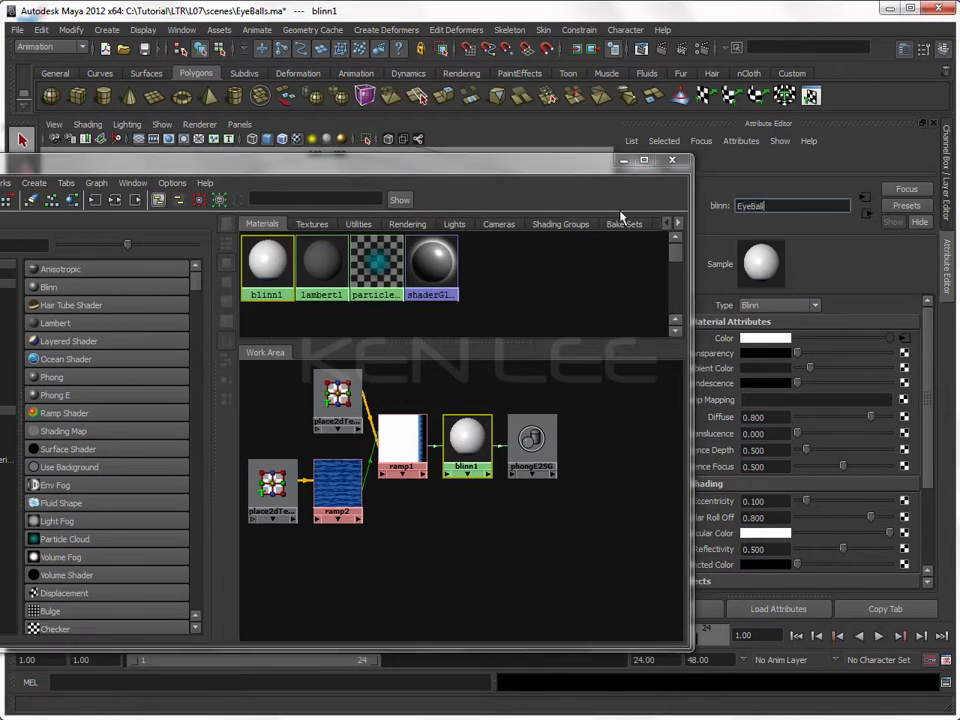
pyautogui.press('Return')
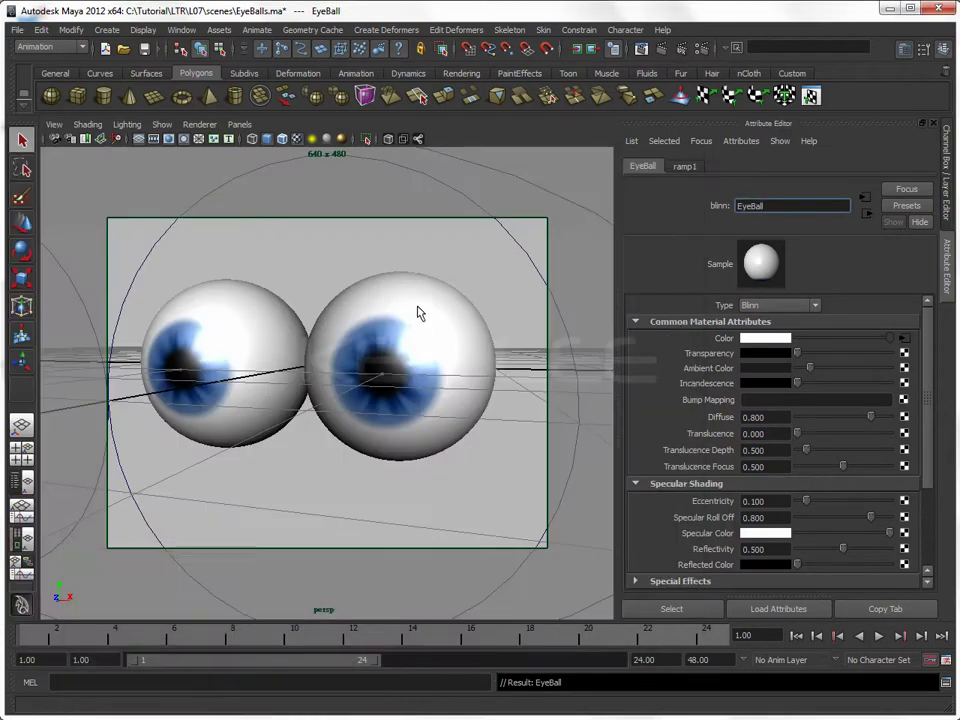
# - Create a polygon sphere, move it toward the camera, and test-render in mental ray
pyautogui.click(51, 95)
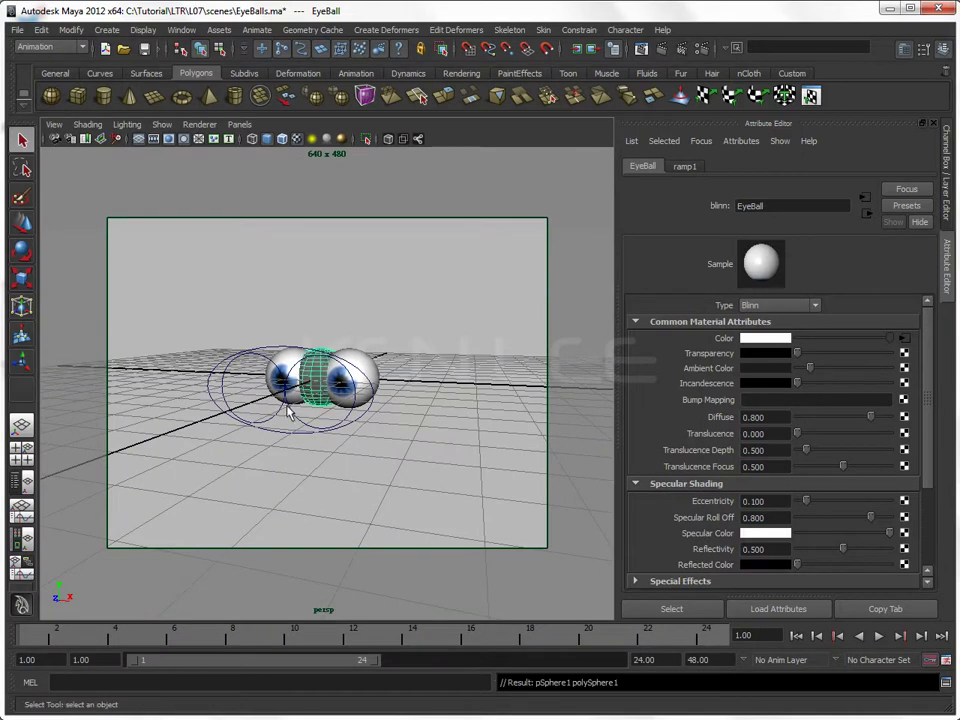
pyautogui.press('w')
pyautogui.moveTo(318, 402); pyautogui.dragTo(158, 446)
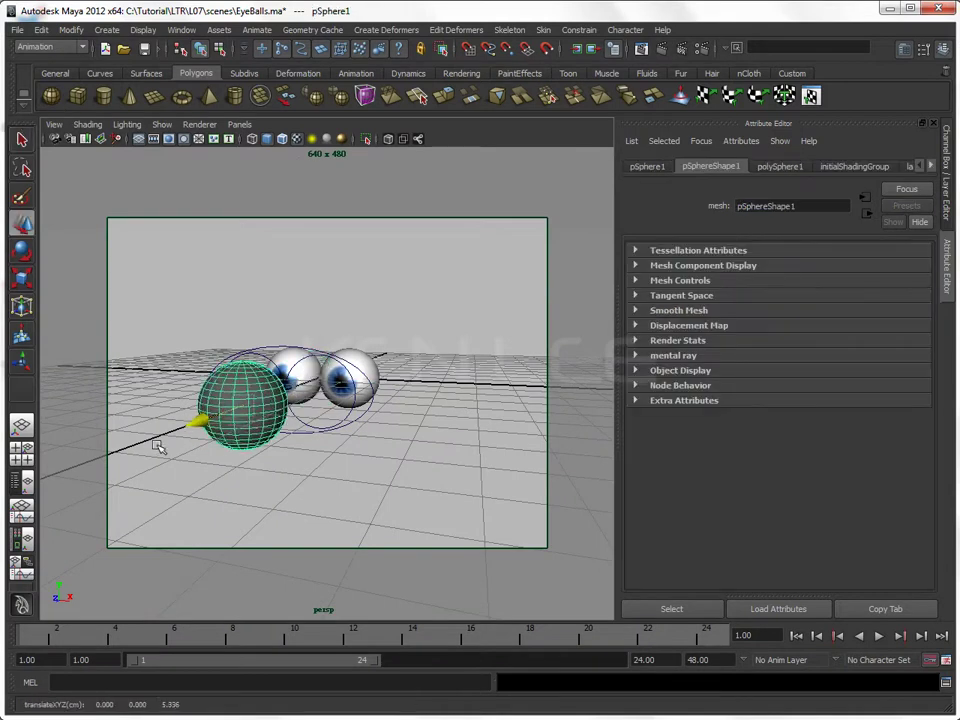
pyautogui.click(242, 474)
pyautogui.moveTo(242, 474)
pyautogui.keyDown('alt'); pyautogui.mouseDown()
pyautogui.moveTo(392, 469)
pyautogui.moveTo(294, 473)
pyautogui.mouseUp(); pyautogui.keyUp('alt')
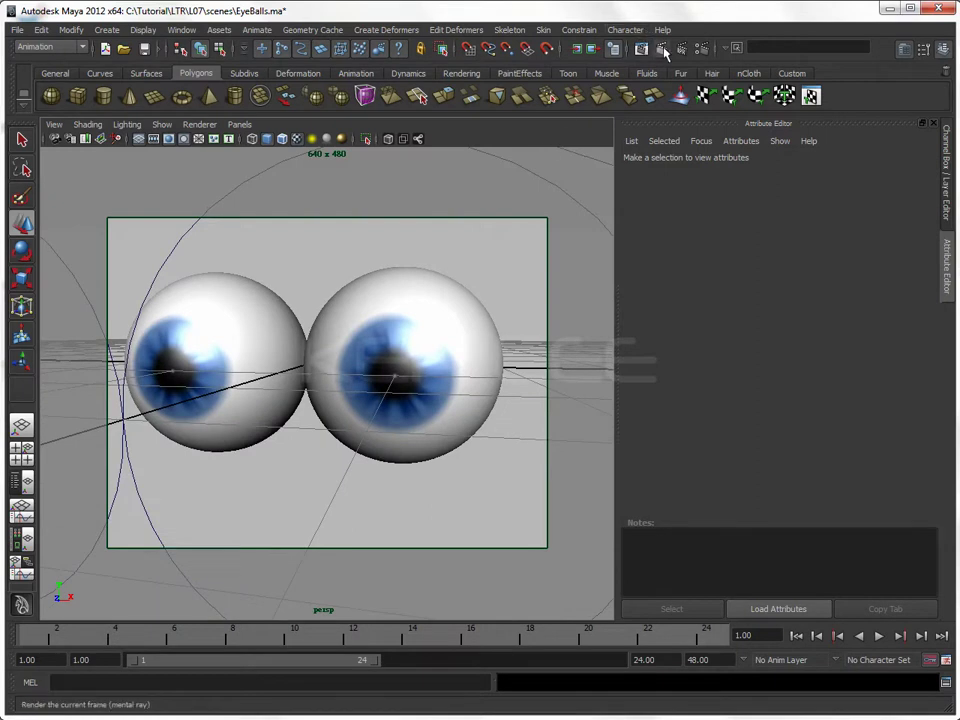
pyautogui.click(641, 48)
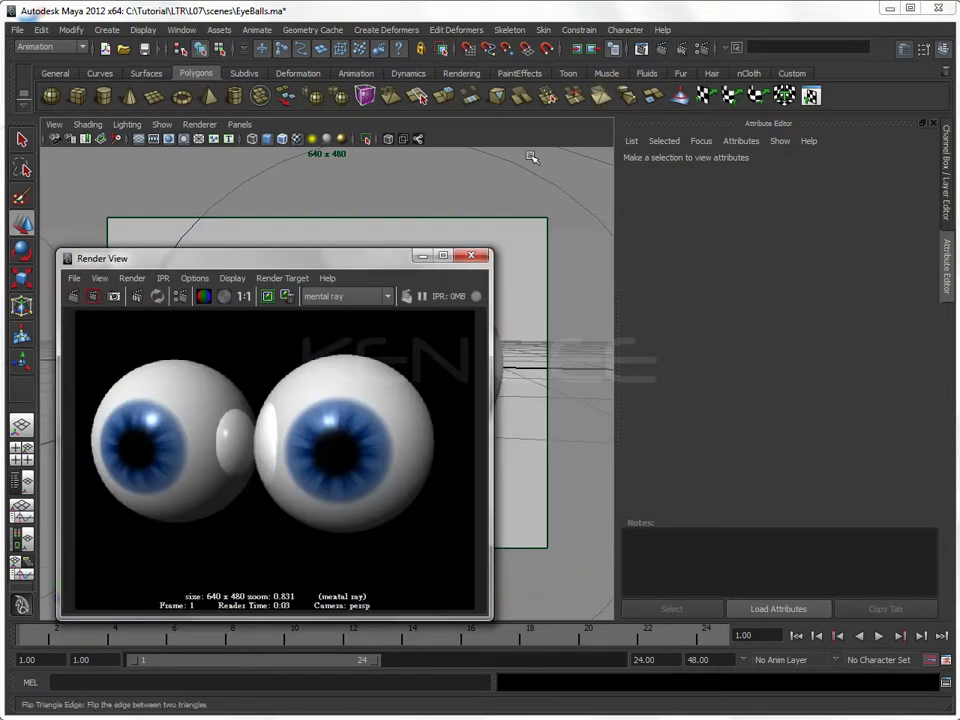
pyautogui.click(422, 255)
# - Scale the sphere down and position it near the eyeballs
pyautogui.moveTo(422, 360)
pyautogui.keyDown('alt'); pyautogui.mouseDown()
pyautogui.moveTo(200, 450)
pyautogui.moveTo(364, 450)
pyautogui.mouseUp(); pyautogui.keyUp('alt')
pyautogui.click(240, 445)
pyautogui.press('r')
pyautogui.press('w')
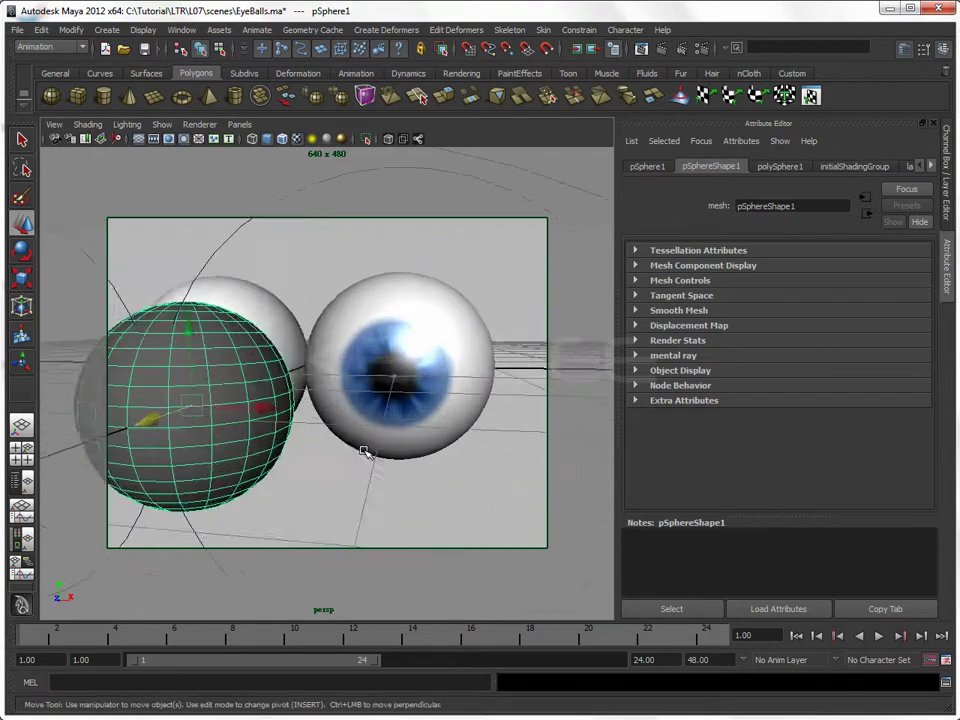
pyautogui.keyDown('alt'); pyautogui.moveTo(443, 317); pyautogui.dragTo(500, 320); pyautogui.keyUp('alt')
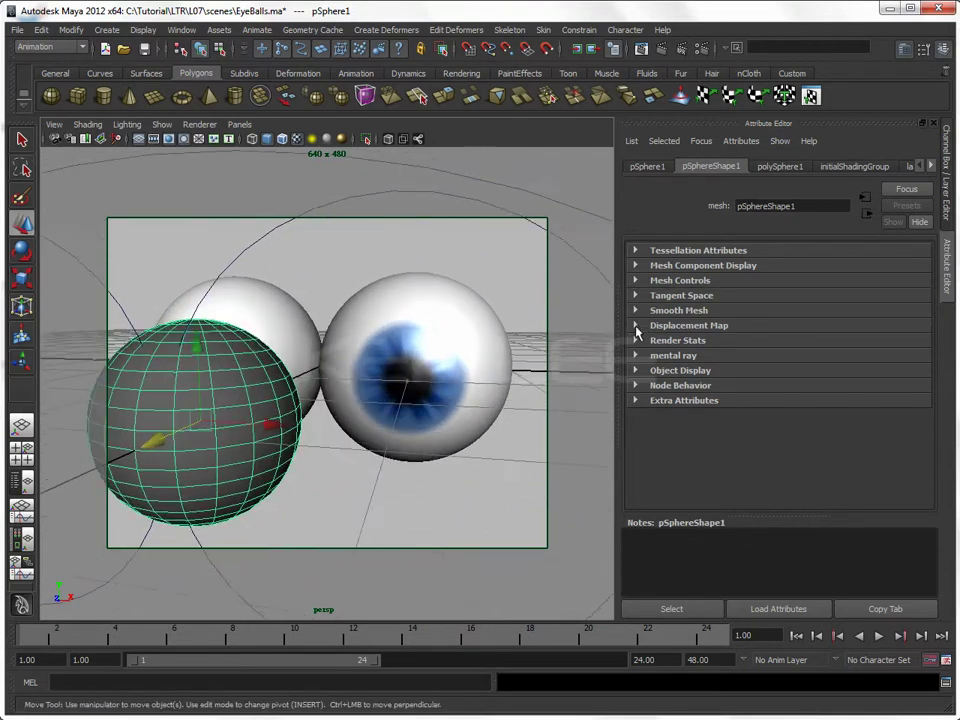
# - Turn off the sphere's Primary Visibility, move it between the eyeballs, and region-render
pyautogui.click(636, 340)
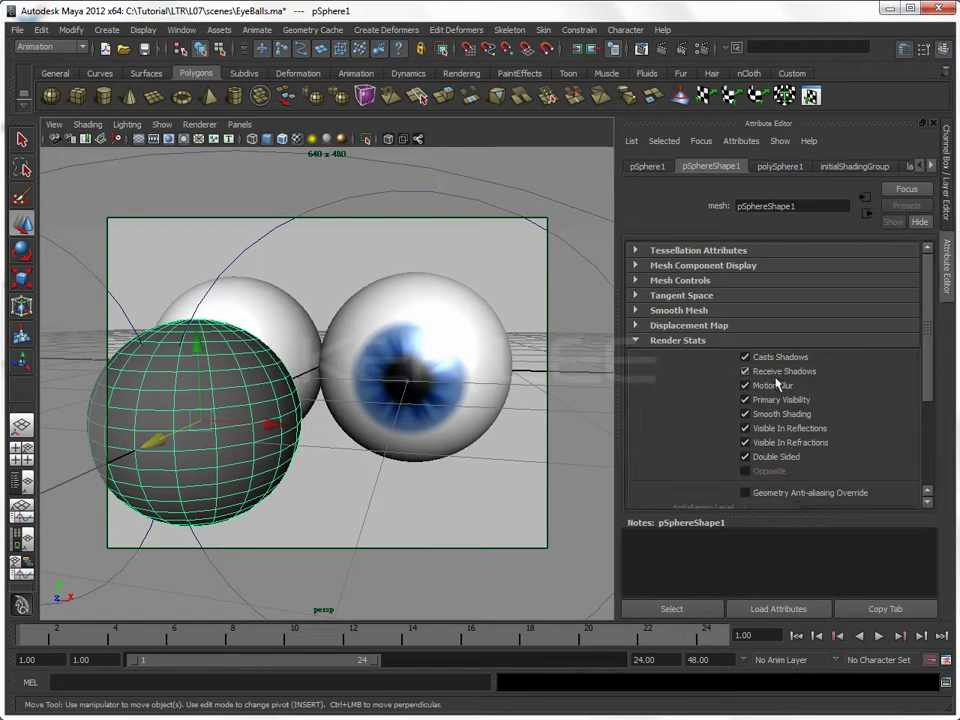
pyautogui.click(785, 401)
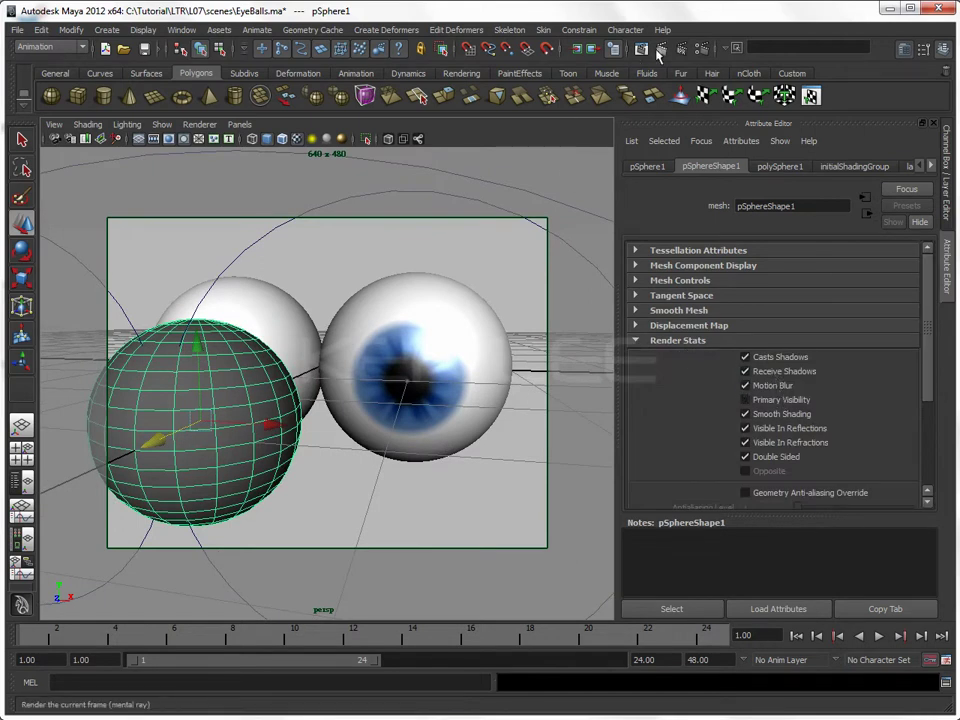
pyautogui.click(488, 46)
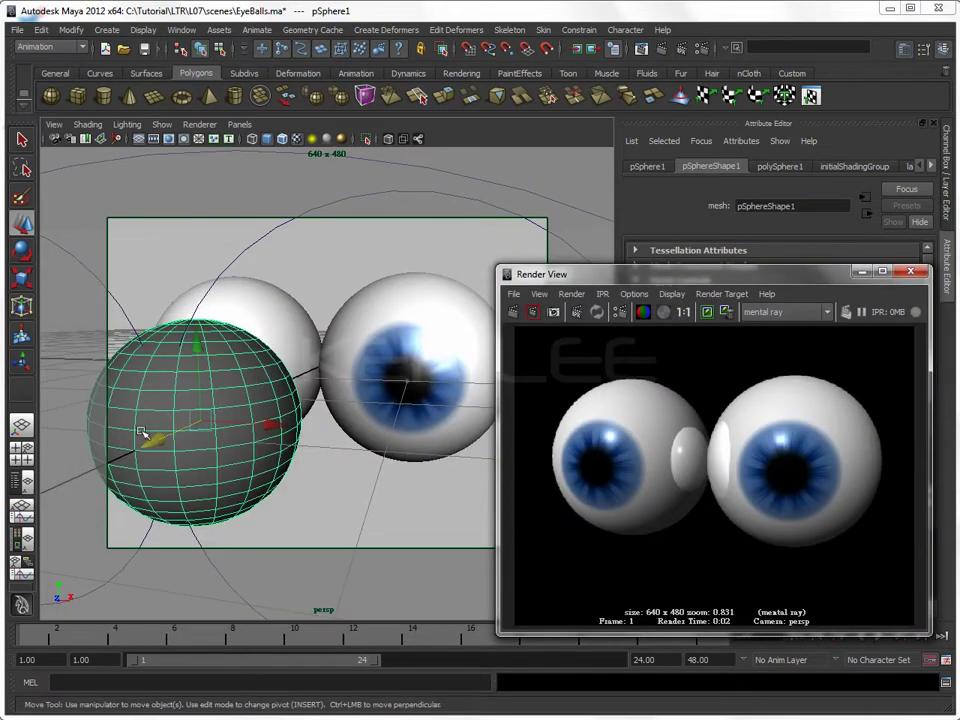
pyautogui.moveTo(142, 433); pyautogui.dragTo(270, 404)
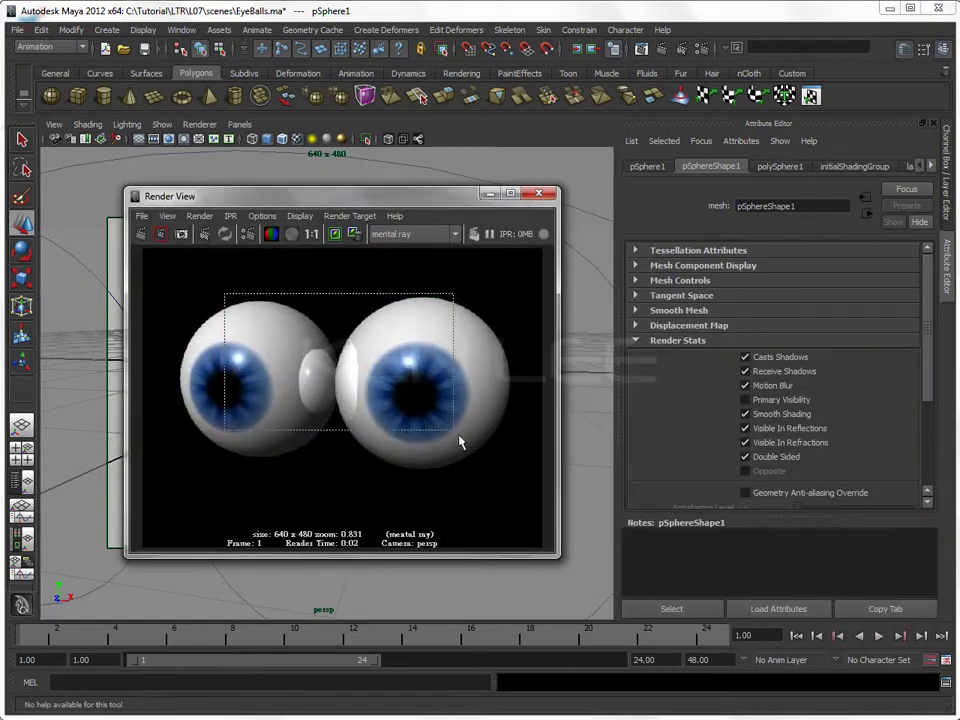
pyautogui.moveTo(460, 441); pyautogui.dragTo(458, 436)
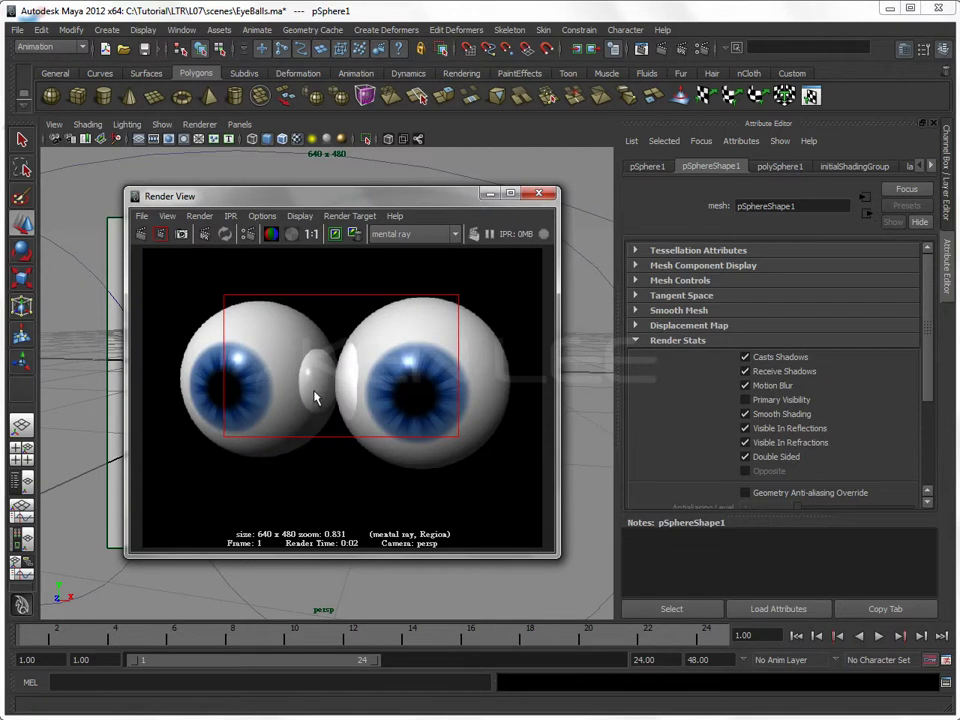
pyautogui.moveTo(250, 196); pyautogui.dragTo(597, 255)
pyautogui.moveTo(313, 416)
pyautogui.keyDown('alt'); pyautogui.mouseDown()
pyautogui.moveTo(308, 437)
pyautogui.moveTo(290, 430)
pyautogui.mouseUp(); pyautogui.keyUp('alt')
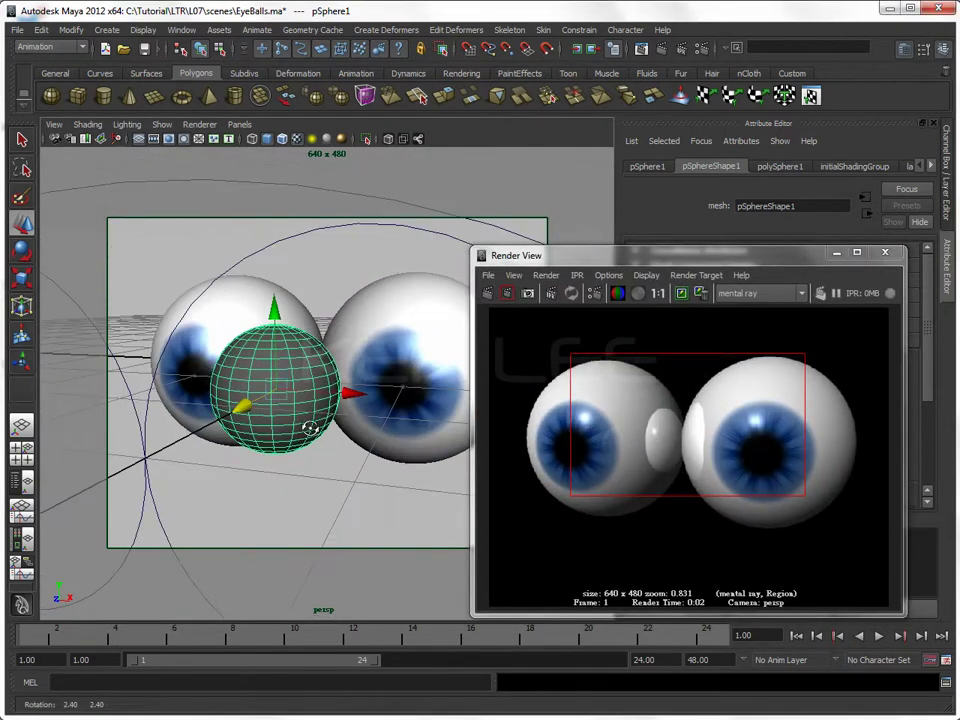
# - Set mental ray raytracing Reflections and Refractions to 2 in Render Settings
pyautogui.click(639, 47)
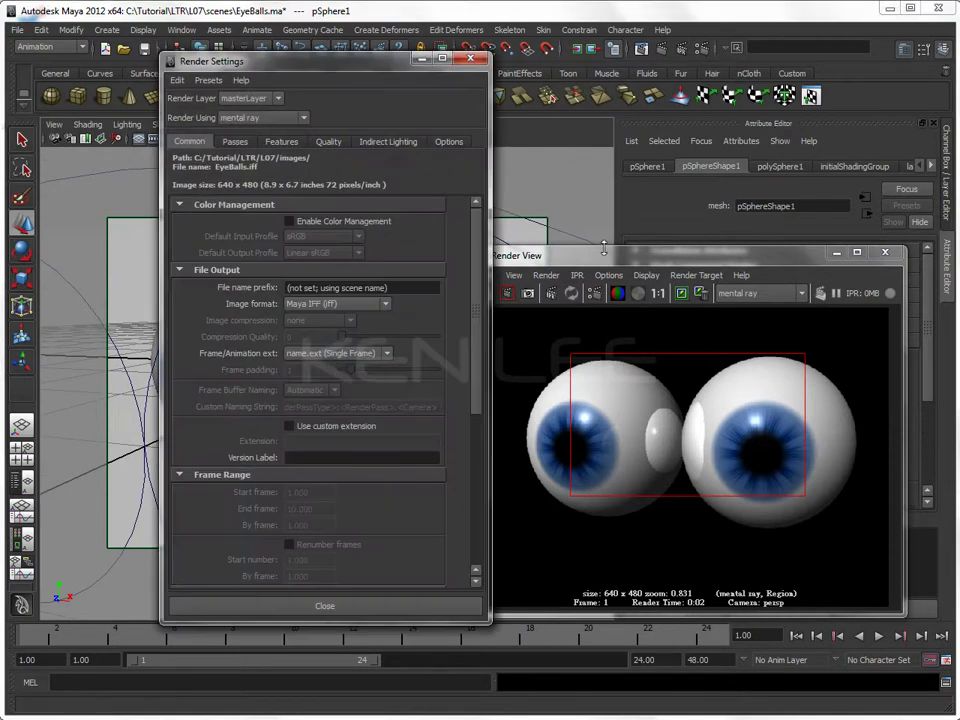
pyautogui.click(328, 141)
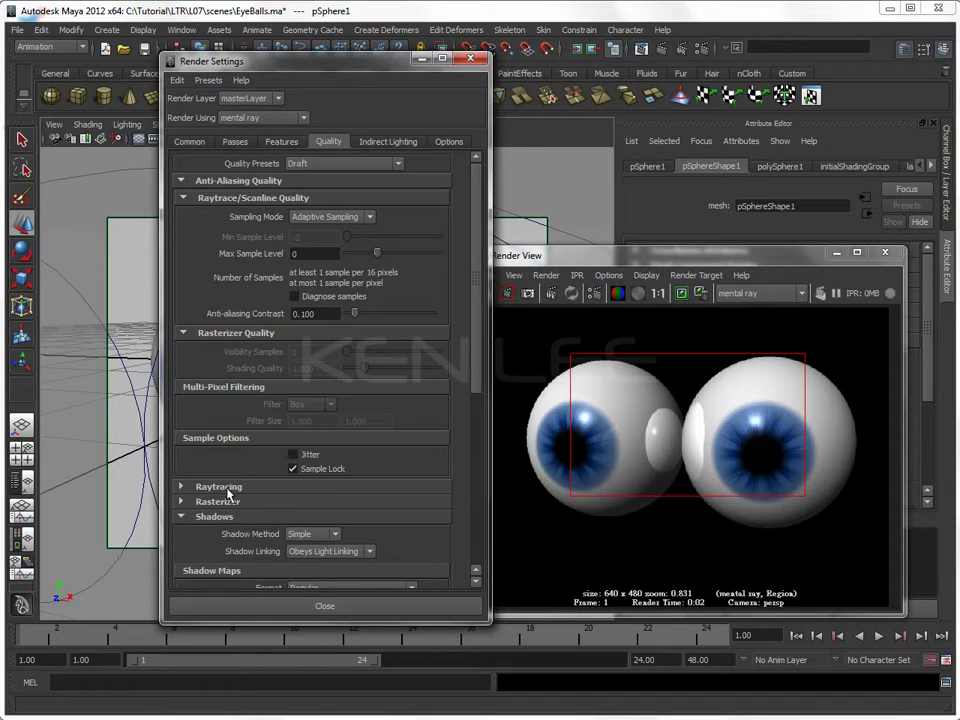
pyautogui.click(188, 486)
pyautogui.doubleClick(304, 519)
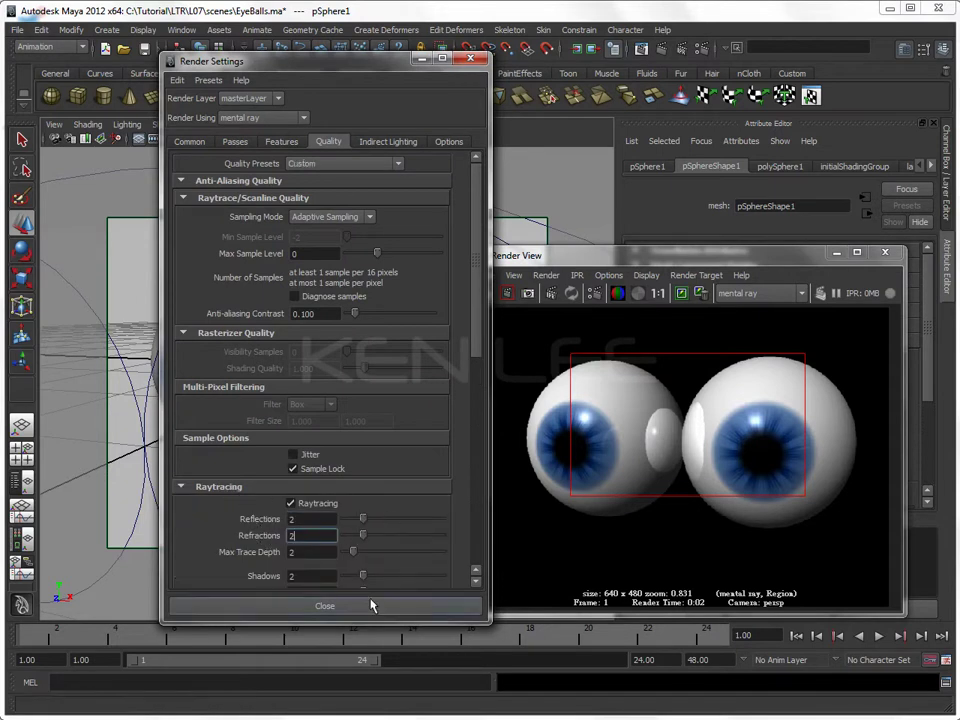
pyautogui.click(325, 606)
# - Nudge the sphere in front of the eyeballs and re-render the full frame
pyautogui.moveTo(354, 450)
pyautogui.keyDown('alt'); pyautogui.mouseDown()
pyautogui.moveTo(332, 454)
pyautogui.moveTo(354, 467)
pyautogui.moveTo(334, 514)
pyautogui.mouseUp(); pyautogui.keyUp('alt')
pyautogui.moveTo(291, 498)
pyautogui.mouseDown()
pyautogui.moveTo(366, 454)
pyautogui.moveTo(404, 458)
pyautogui.moveTo(392, 490)
pyautogui.moveTo(349, 454)
pyautogui.mouseUp()
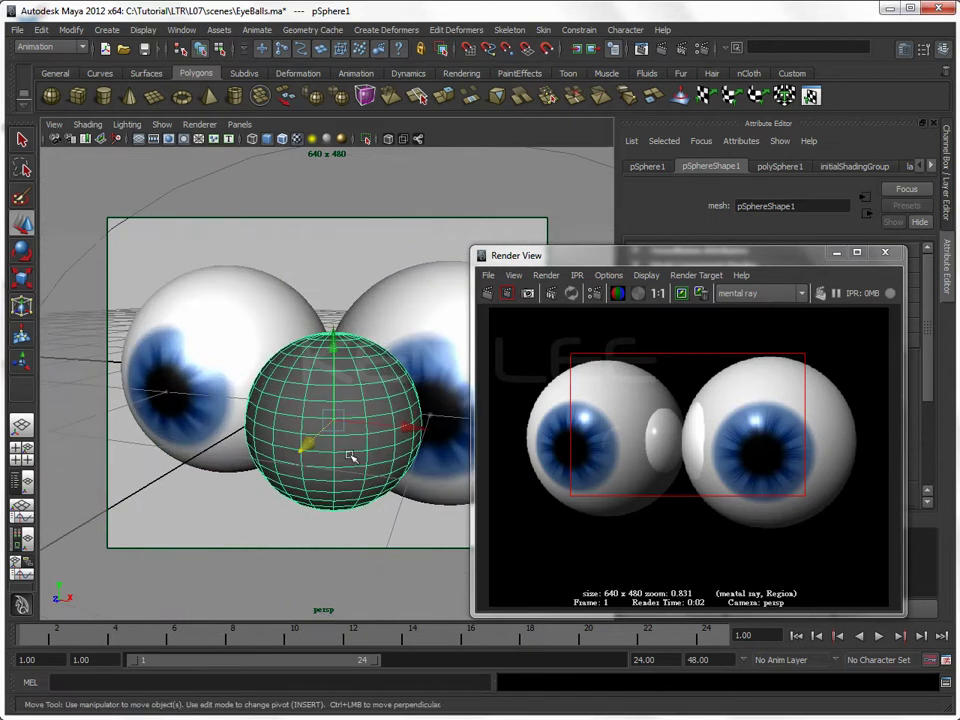
pyautogui.click(489, 292)
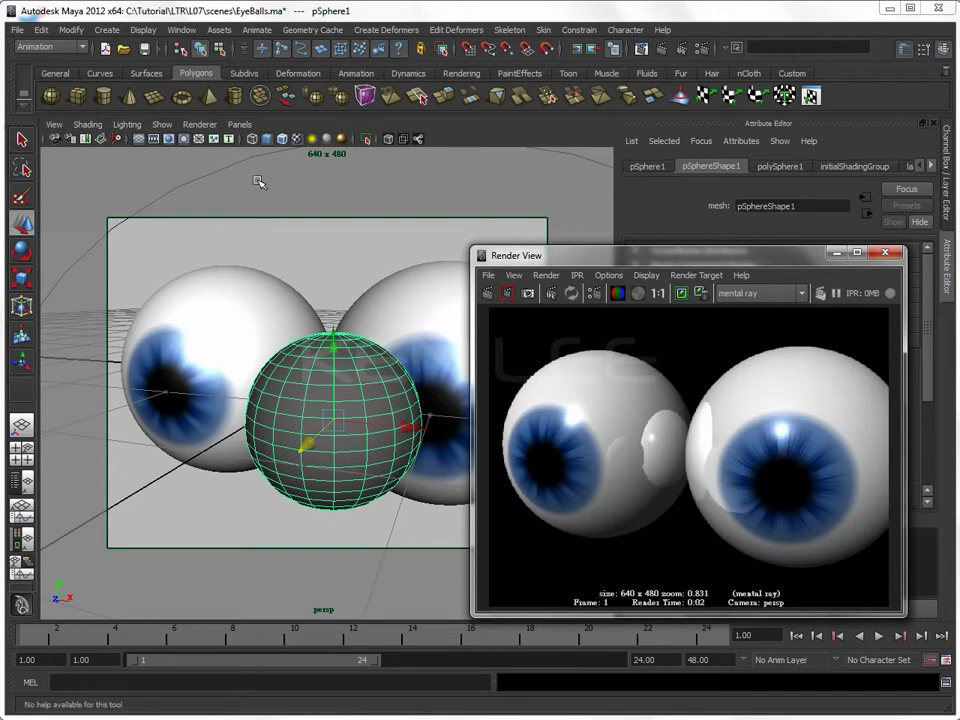
pyautogui.click(181, 30)
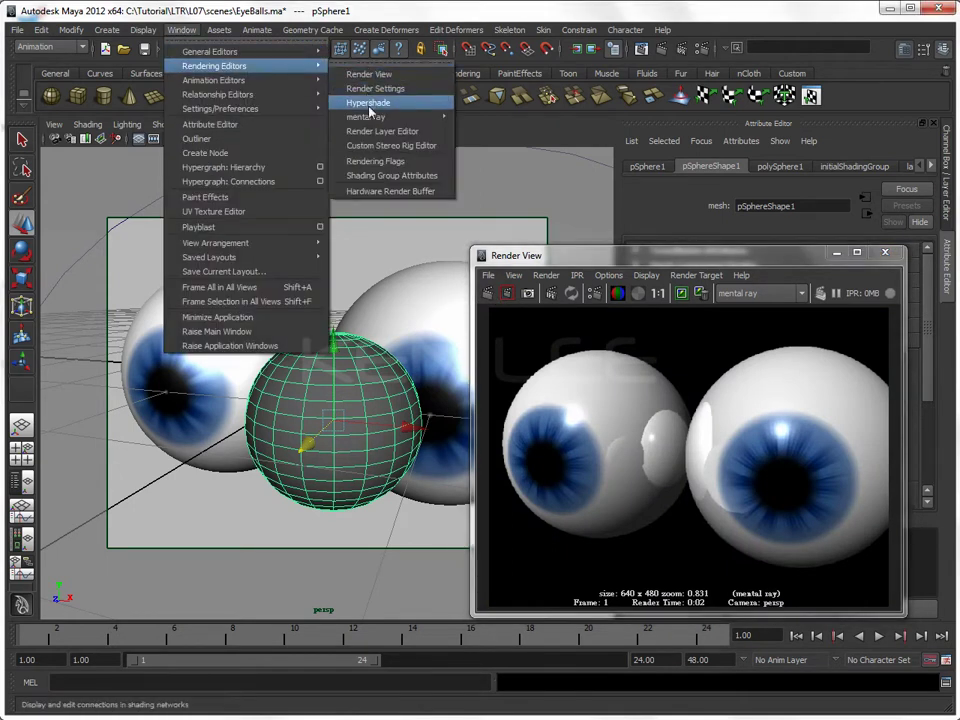
# - Assign a new Blinn material to the middle sphere and set its Color to white
pyautogui.click(420, 101)
pyautogui.click(48, 287)
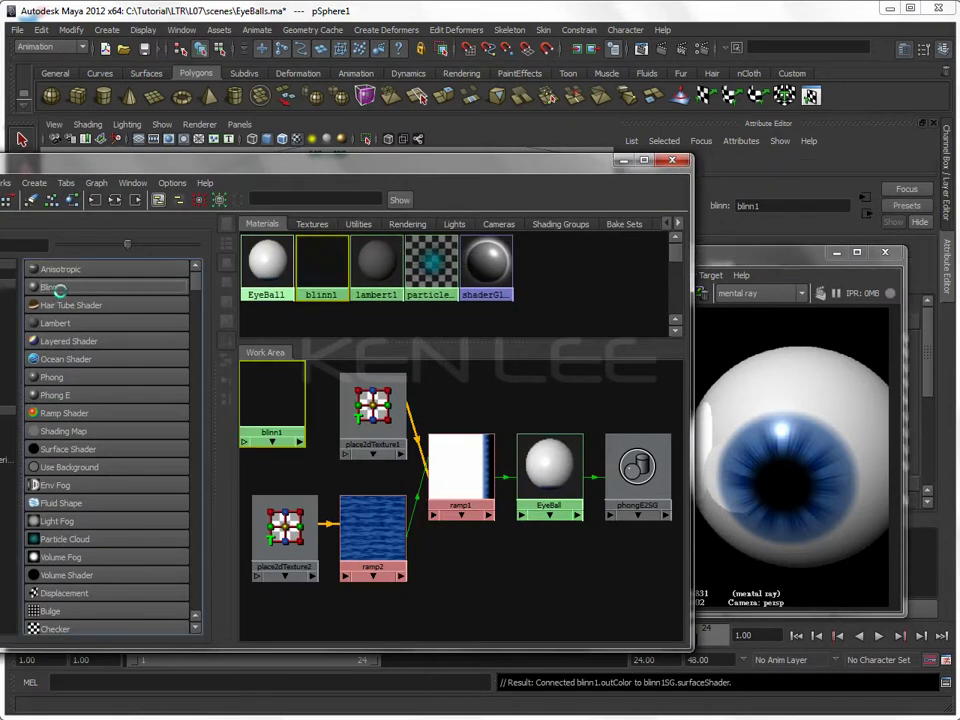
pyautogui.moveTo(370, 163)
pyautogui.mouseDown()
pyautogui.moveTo(410, 437)
pyautogui.moveTo(402, 487)
pyautogui.mouseUp()
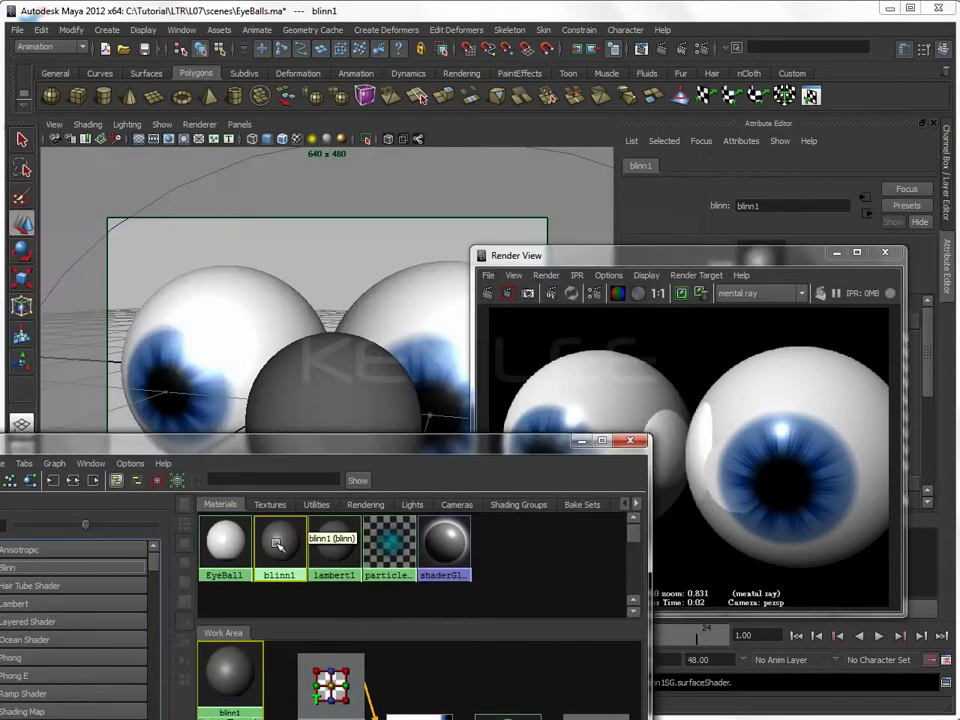
pyautogui.click(349, 392)
pyautogui.moveTo(806, 255); pyautogui.dragTo(525, 212)
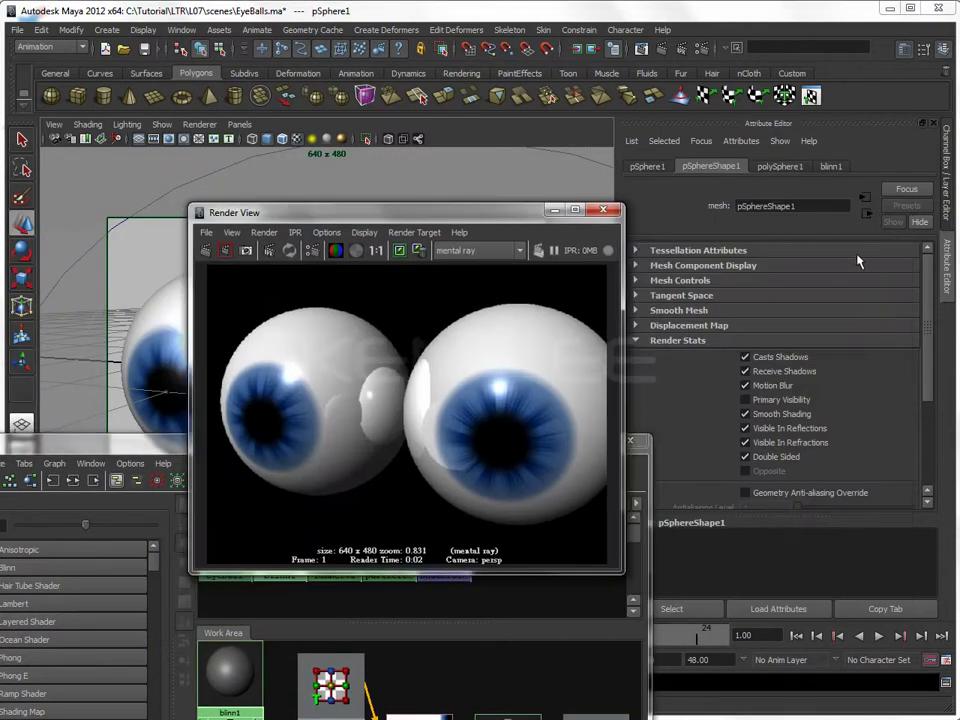
pyautogui.click(832, 167)
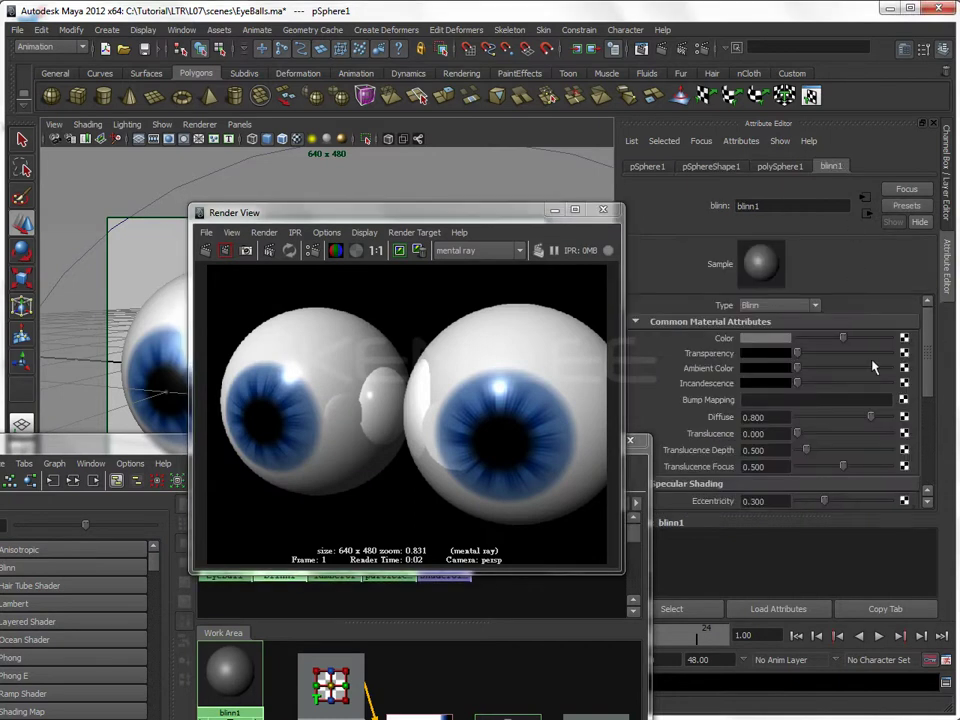
pyautogui.moveTo(845, 339); pyautogui.dragTo(889, 339)
# - Render a region around both eyeballs to show the sphere's reflection
pyautogui.moveTo(342, 320); pyautogui.dragTo(604, 546)
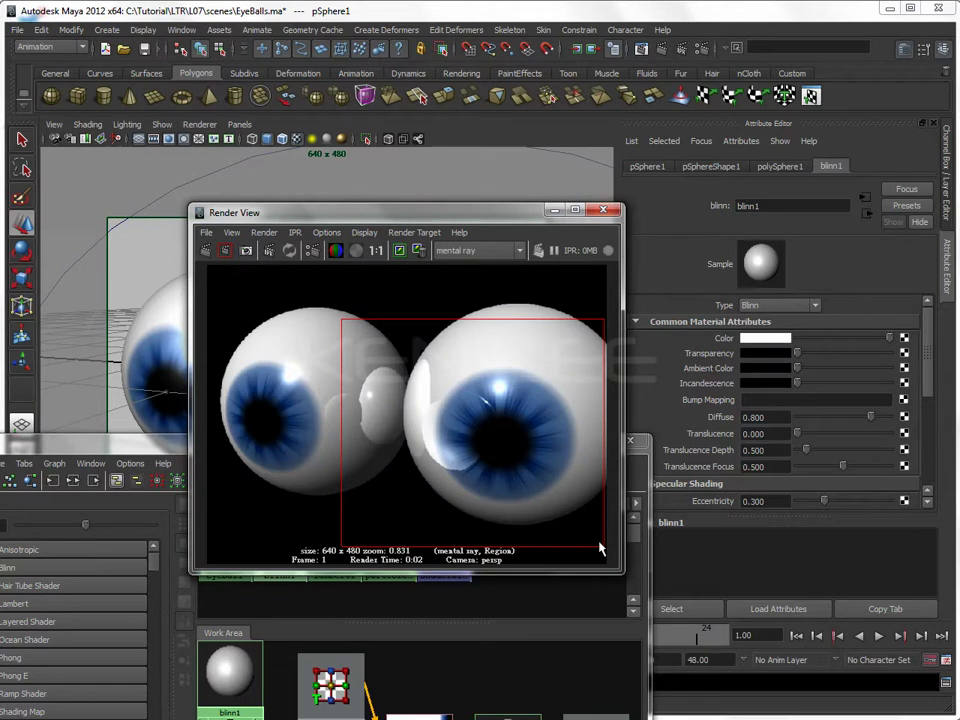
pyautogui.moveTo(231, 300); pyautogui.dragTo(606, 565)
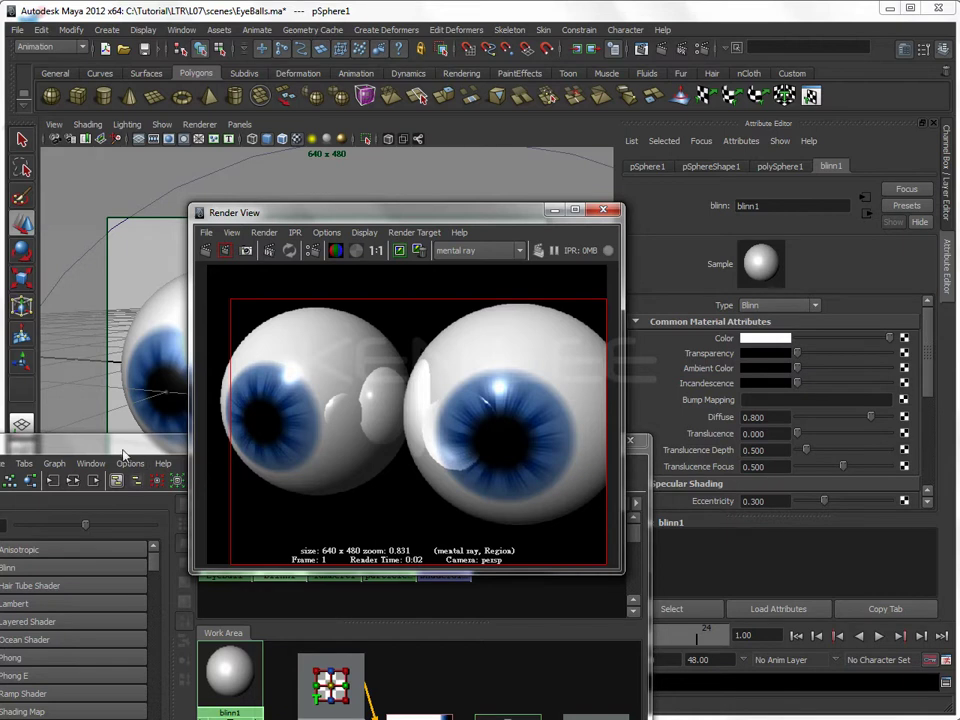
pyautogui.moveTo(123, 452); pyautogui.dragTo(267, 105)
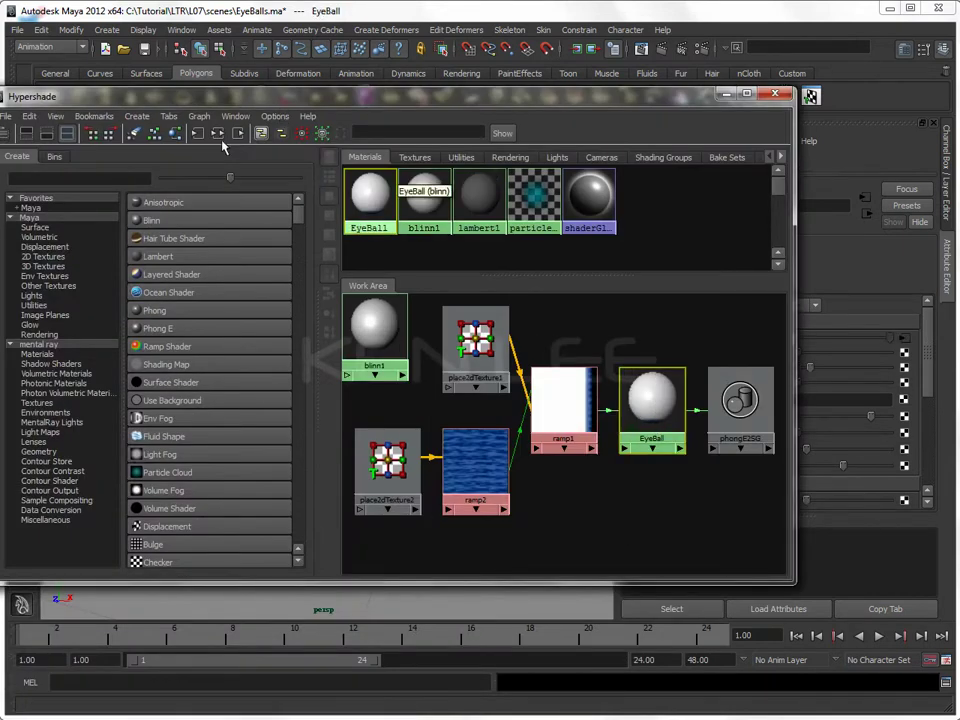
# - Clear blinn1 from the work area, rearrange the Hypershade windows, and select ramp1 for duplication
pyautogui.click(218, 133)
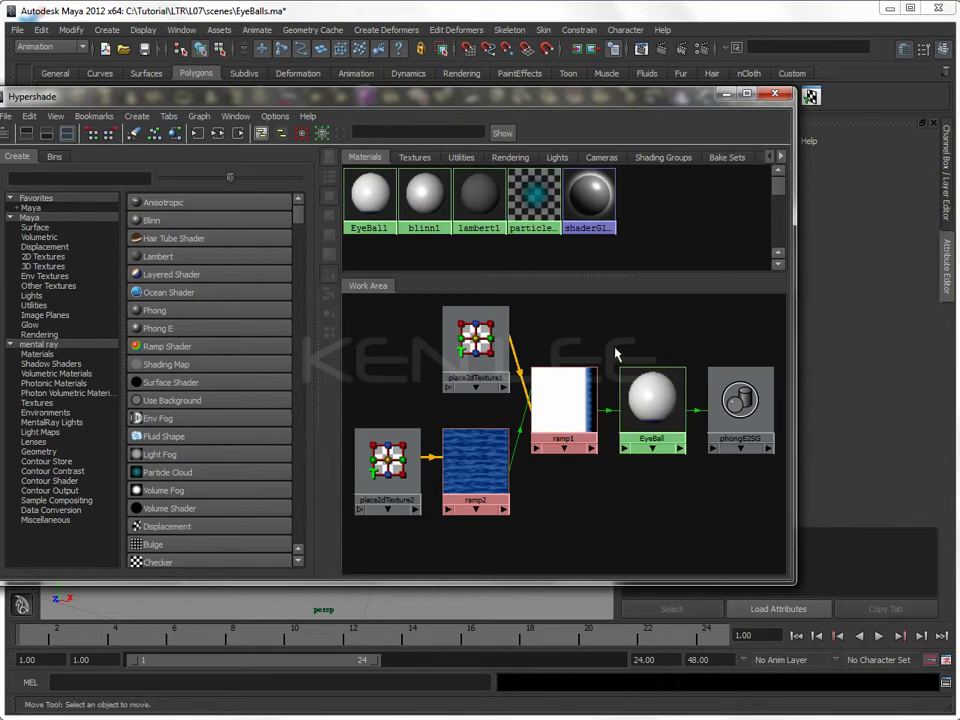
pyautogui.moveTo(590, 96); pyautogui.dragTo(167, 105)
pyautogui.moveTo(133, 411); pyautogui.dragTo(135, 421, button='middle')
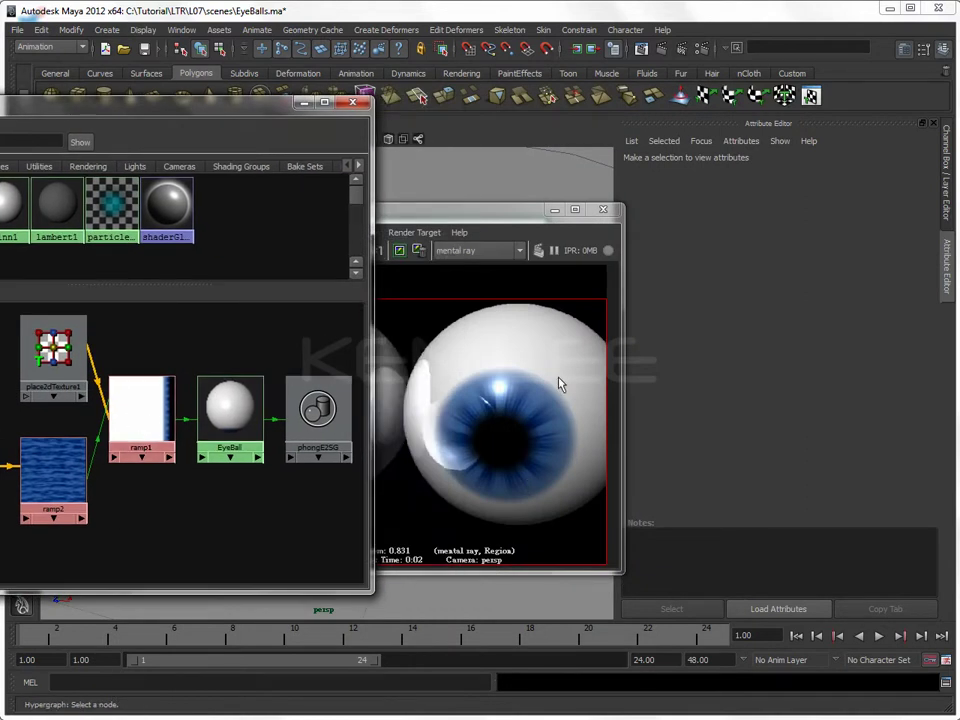
pyautogui.moveTo(163, 100); pyautogui.dragTo(568, 114)
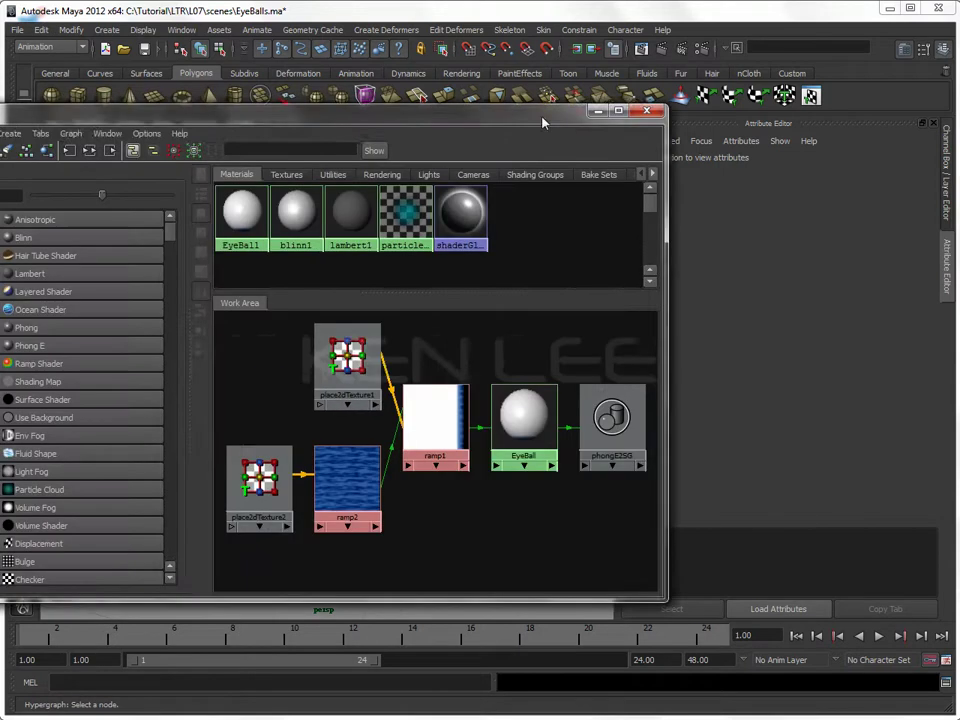
pyautogui.moveTo(553, 411); pyautogui.dragTo(555, 427, button='middle')
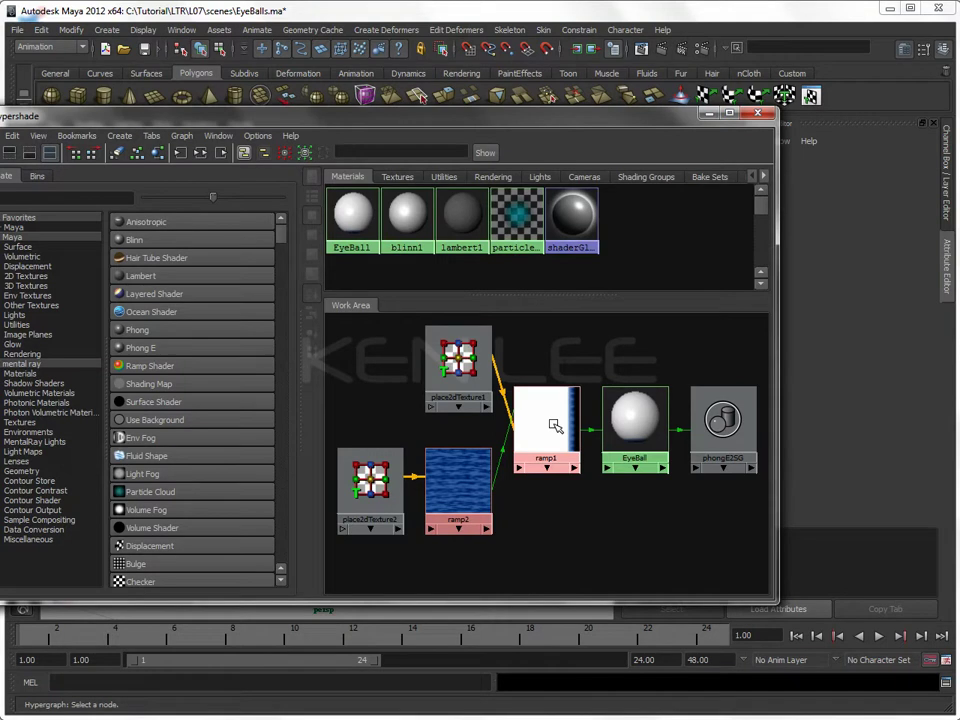
pyautogui.click(553, 425)
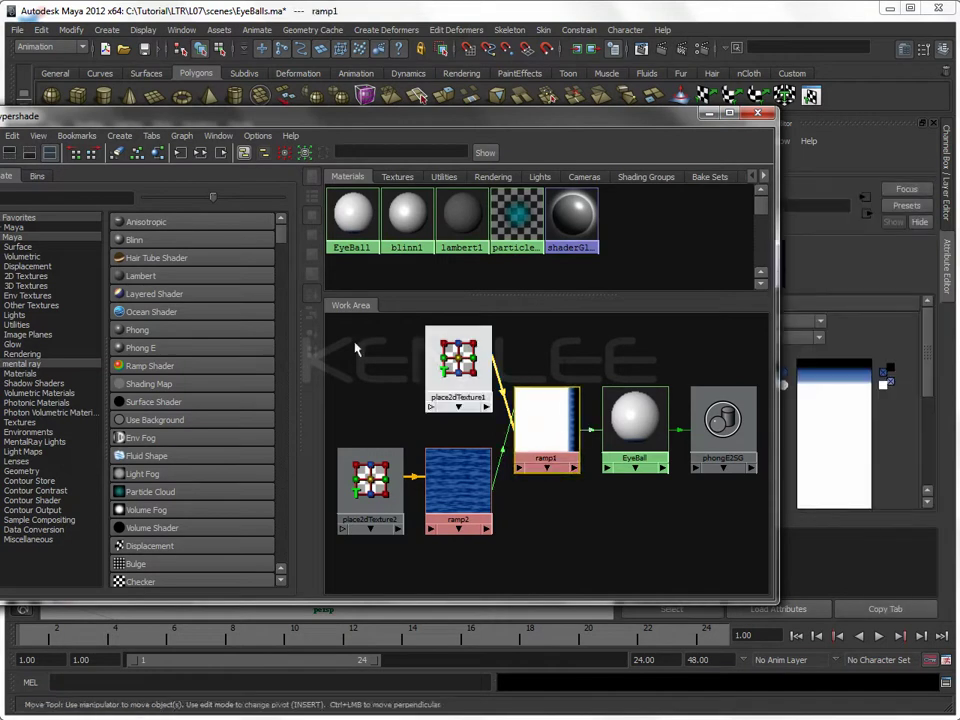
pyautogui.click(12, 137)
pyautogui.moveTo(95, 276)
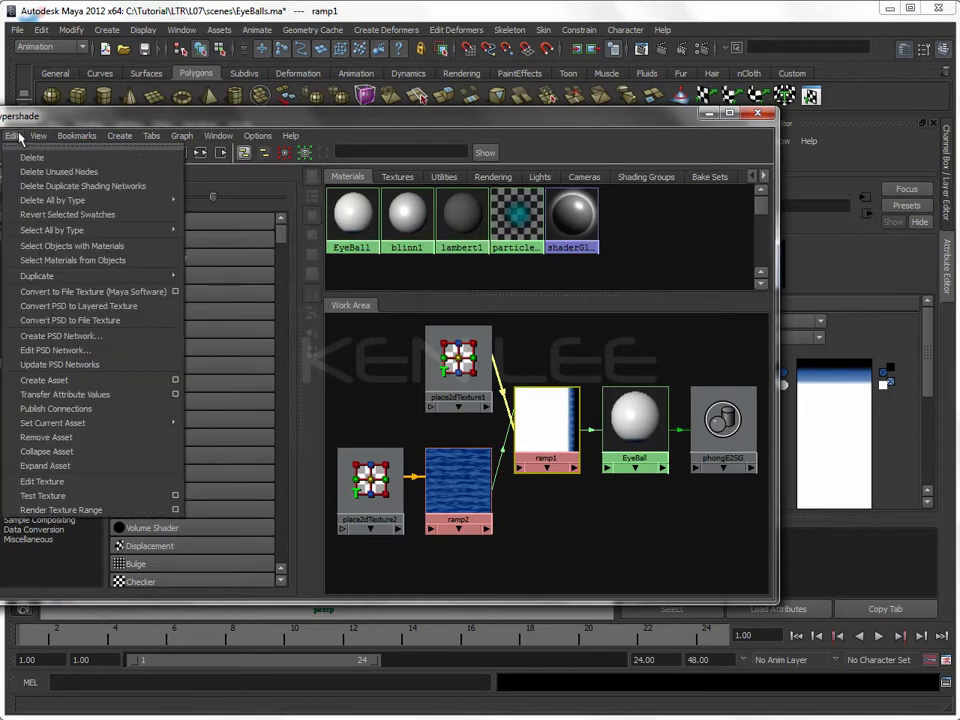
pyautogui.moveTo(60, 276)
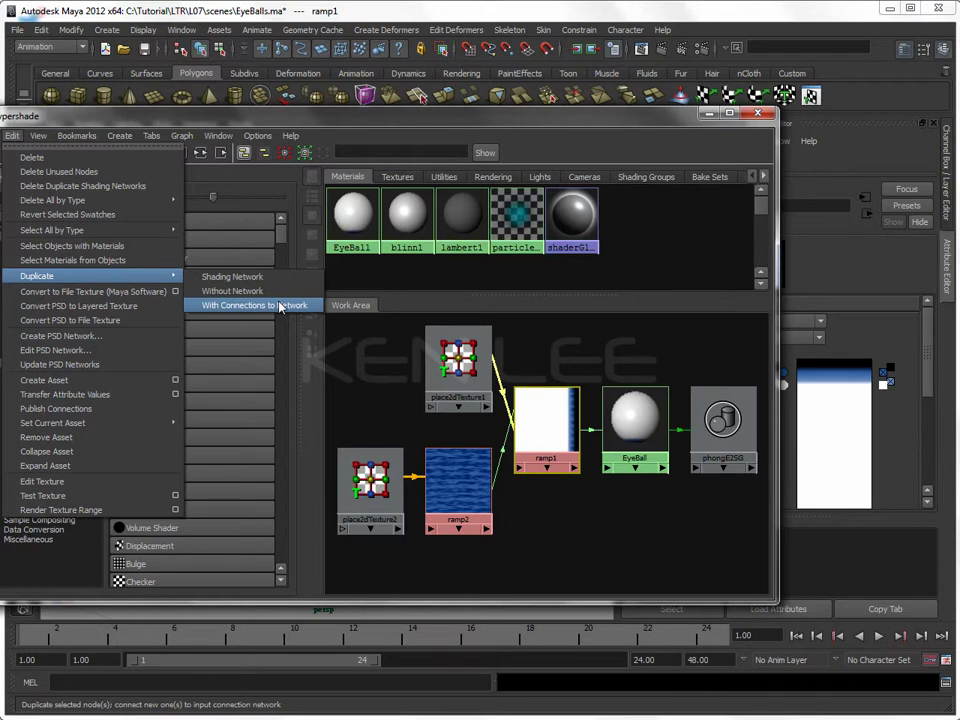
# - Duplicate ramp1 with connections to network as ramp3 and place it below ramp1
pyautogui.click(279, 306)
pyautogui.moveTo(545, 430)
pyautogui.mouseDown()
pyautogui.moveTo(502, 535)
pyautogui.moveTo(546, 527)
pyautogui.mouseUp()
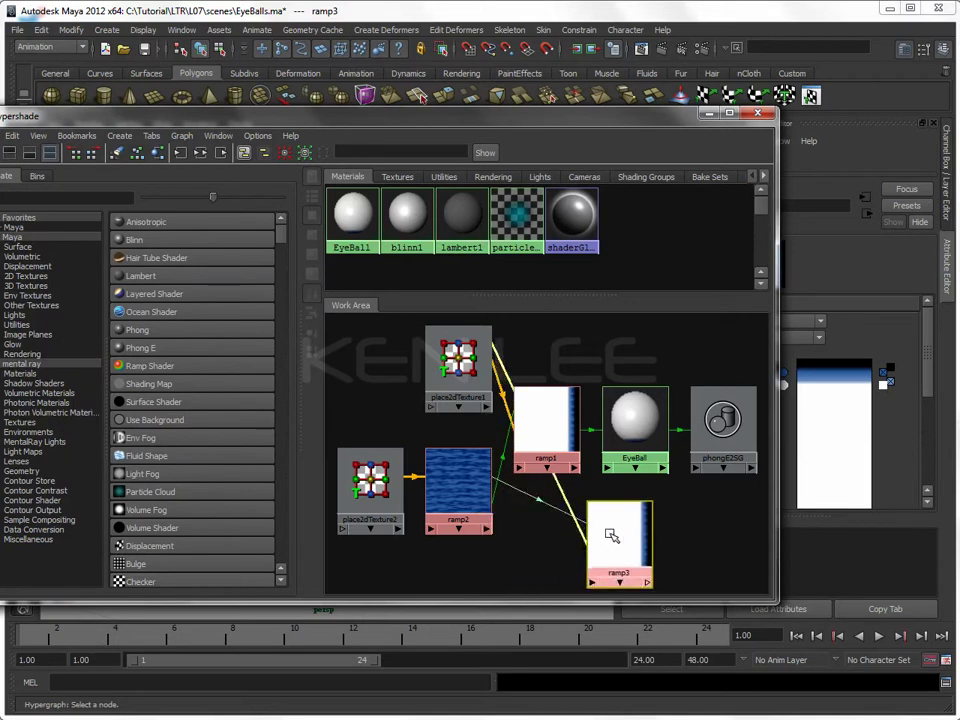
pyautogui.moveTo(546, 420); pyautogui.dragTo(553, 375)
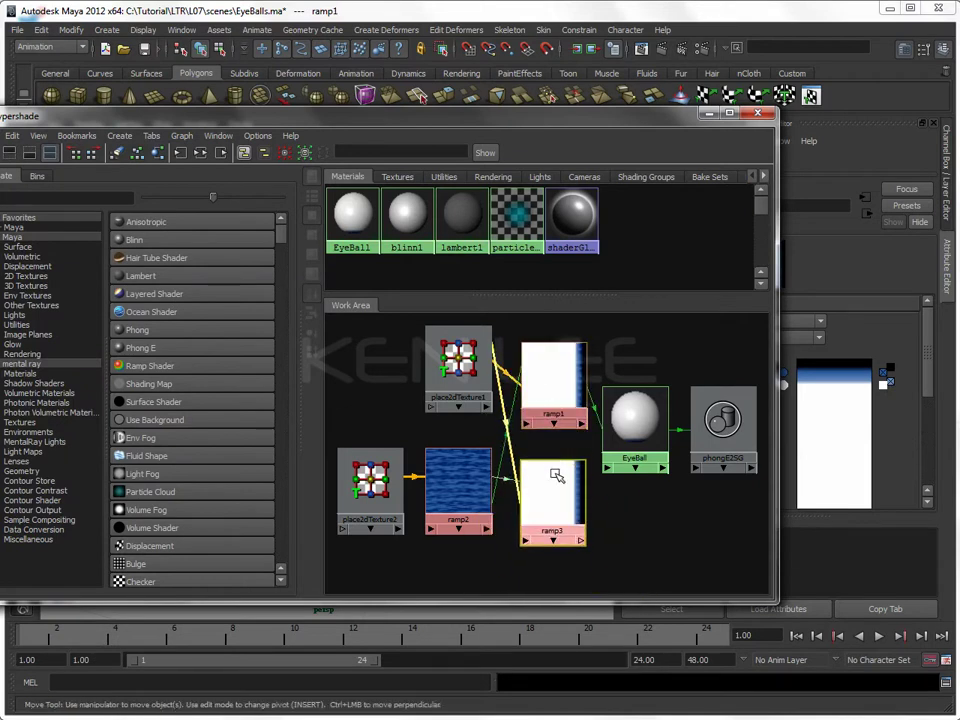
pyautogui.moveTo(553, 531); pyautogui.dragTo(561, 467)
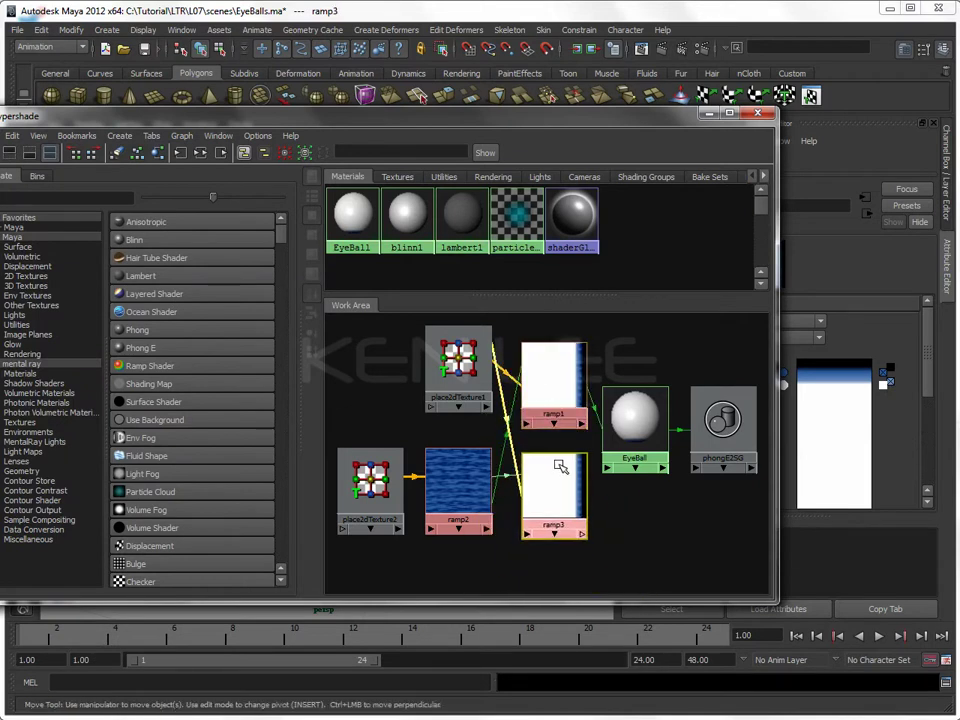
pyautogui.moveTo(561, 472); pyautogui.dragTo(596, 502)
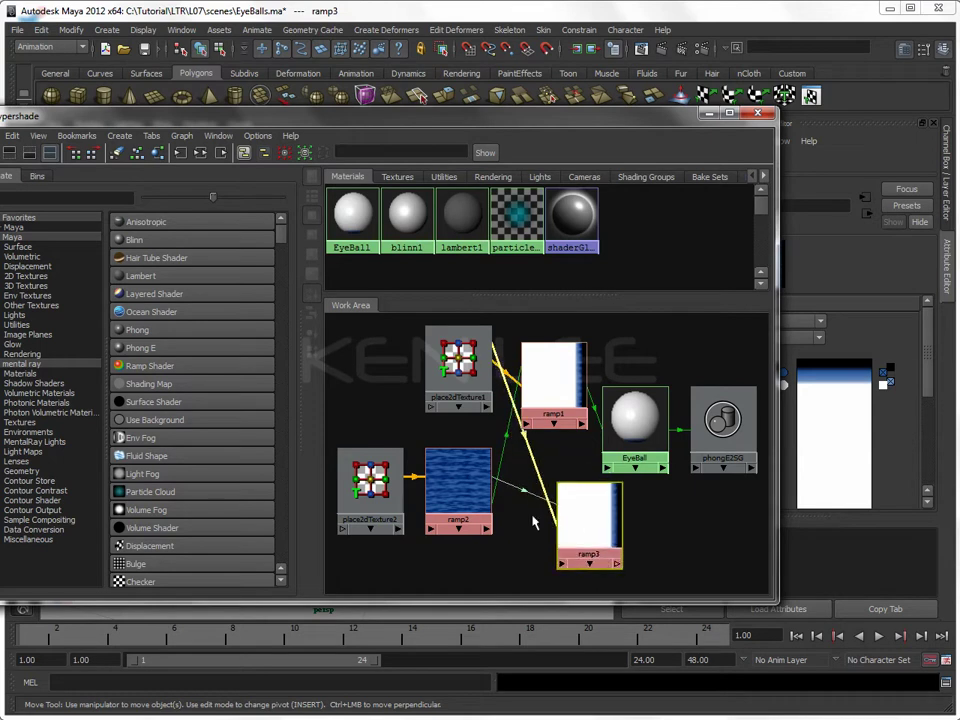
pyautogui.moveTo(462, 494); pyautogui.dragTo(446, 493)
# - Delete the ramp2-to-ramp3 colour link and drag ramp3 onto the EyeBall shader
pyautogui.moveTo(508, 476); pyautogui.dragTo(520, 525)
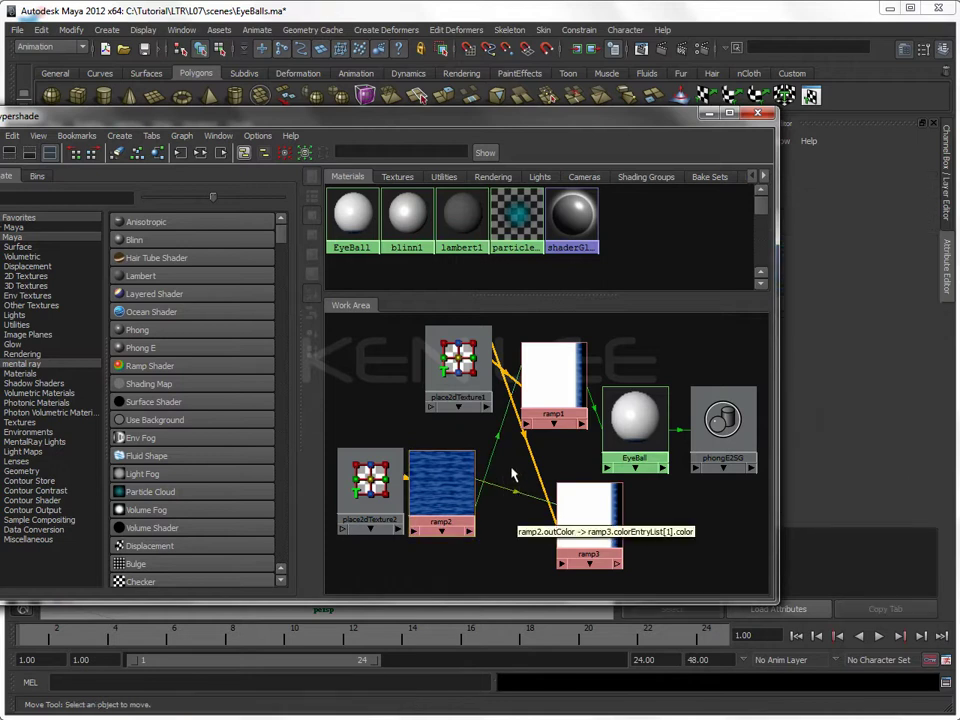
pyautogui.click(557, 532)
pyautogui.press('Delete')
pyautogui.moveTo(592, 512)
pyautogui.mouseDown()
pyautogui.moveTo(553, 513)
pyautogui.moveTo(561, 509)
pyautogui.mouseUp()
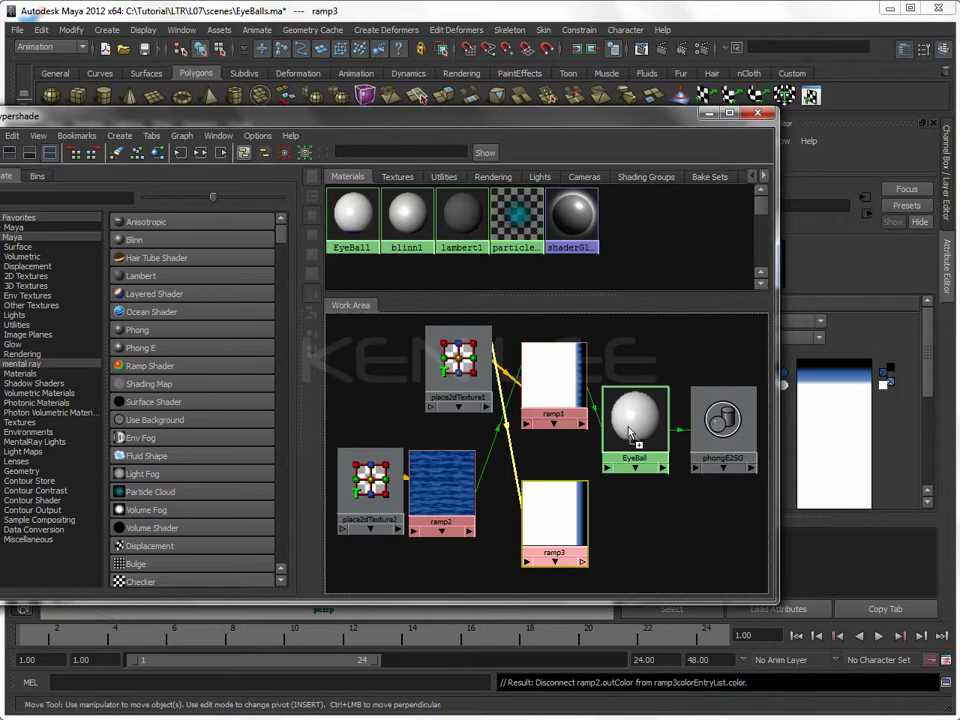
pyautogui.moveTo(554, 520); pyautogui.dragTo(630, 432, button='middle')
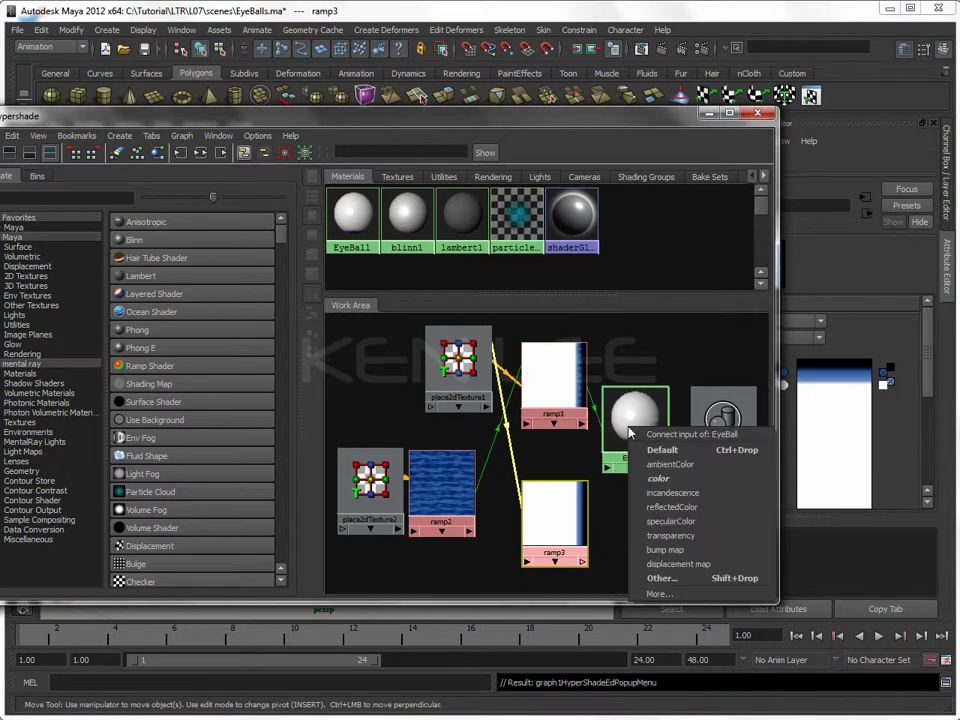
# - In the Connection Editor, link ramp3's outColorR to EyeBall's reflectivity
pyautogui.click(668, 578)
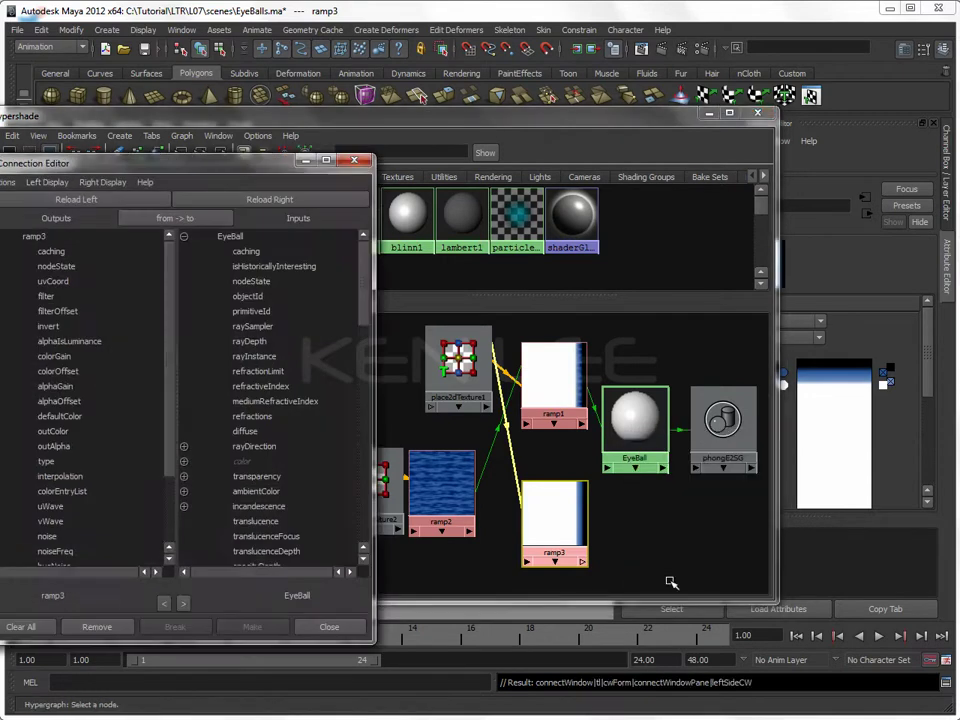
pyautogui.moveTo(205, 164); pyautogui.dragTo(435, 167)
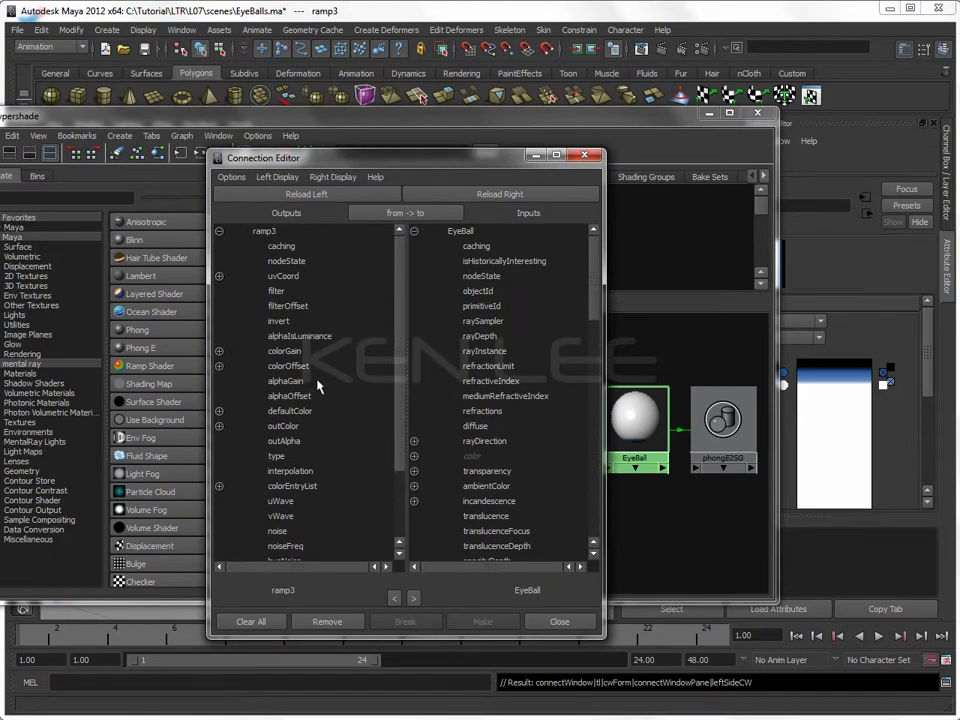
pyautogui.click(283, 426)
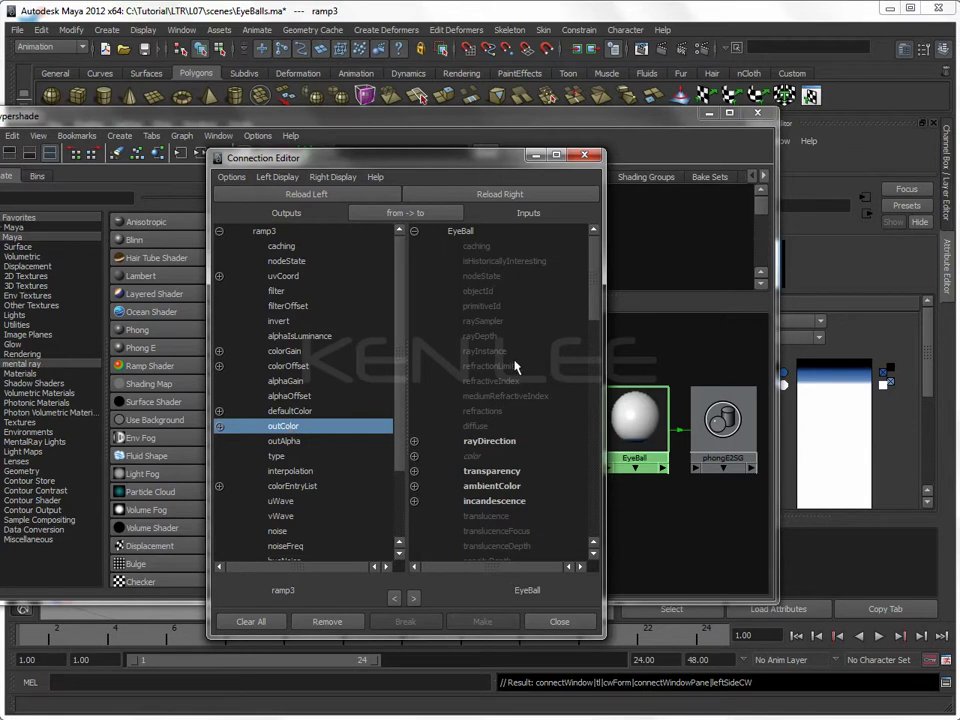
pyautogui.scroll(-1, 520, 366)
pyautogui.scroll(-4, 520, 366)
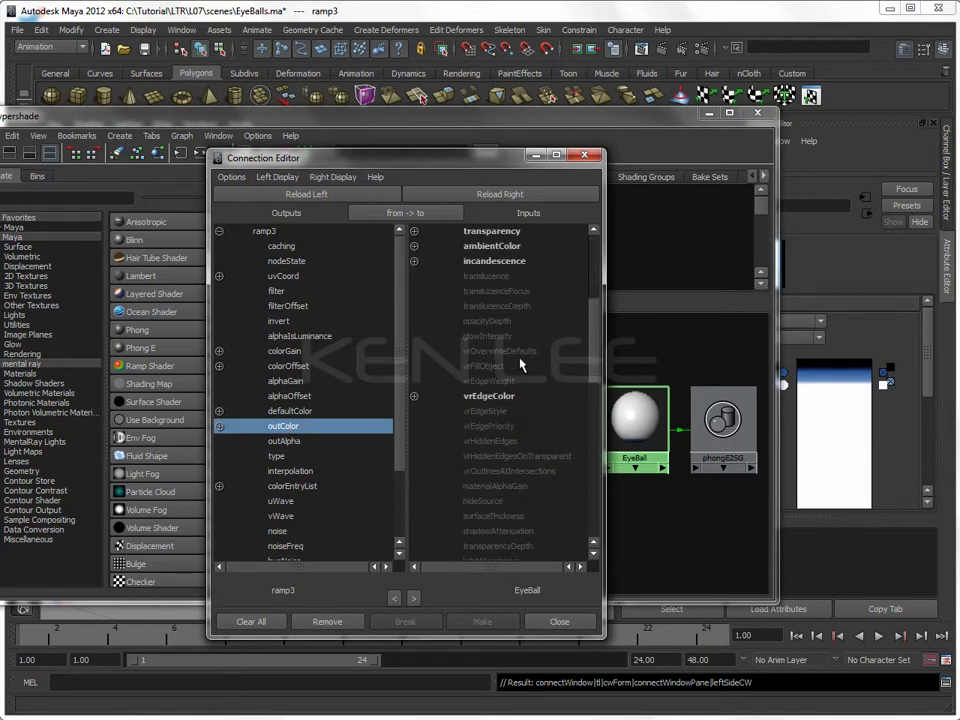
pyautogui.scroll(-5, 520, 366)
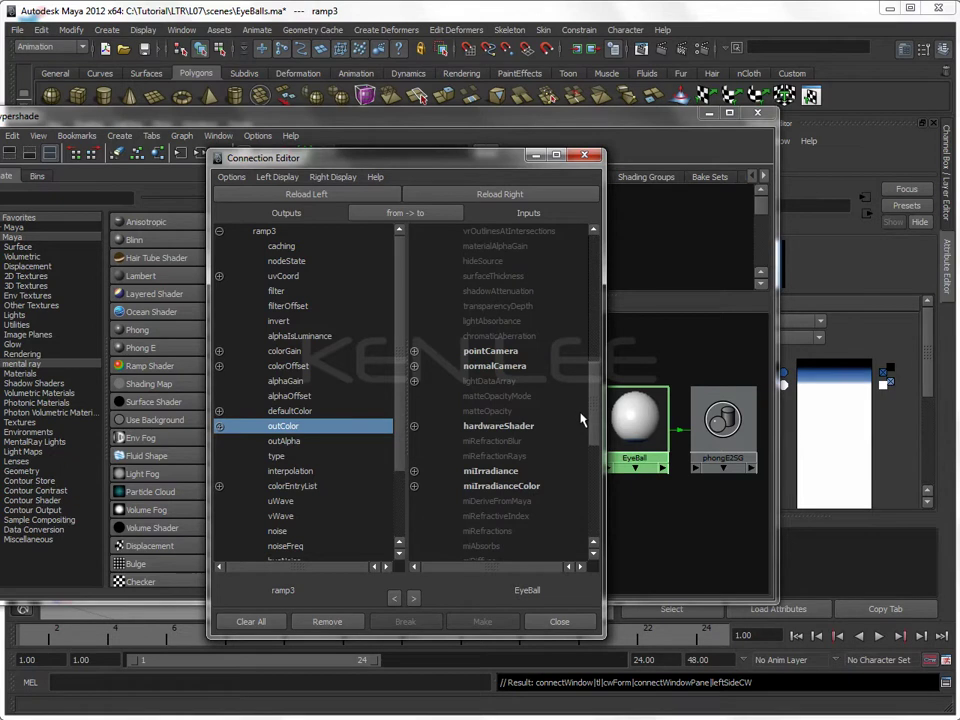
pyautogui.moveTo(601, 417); pyautogui.dragTo(595, 501)
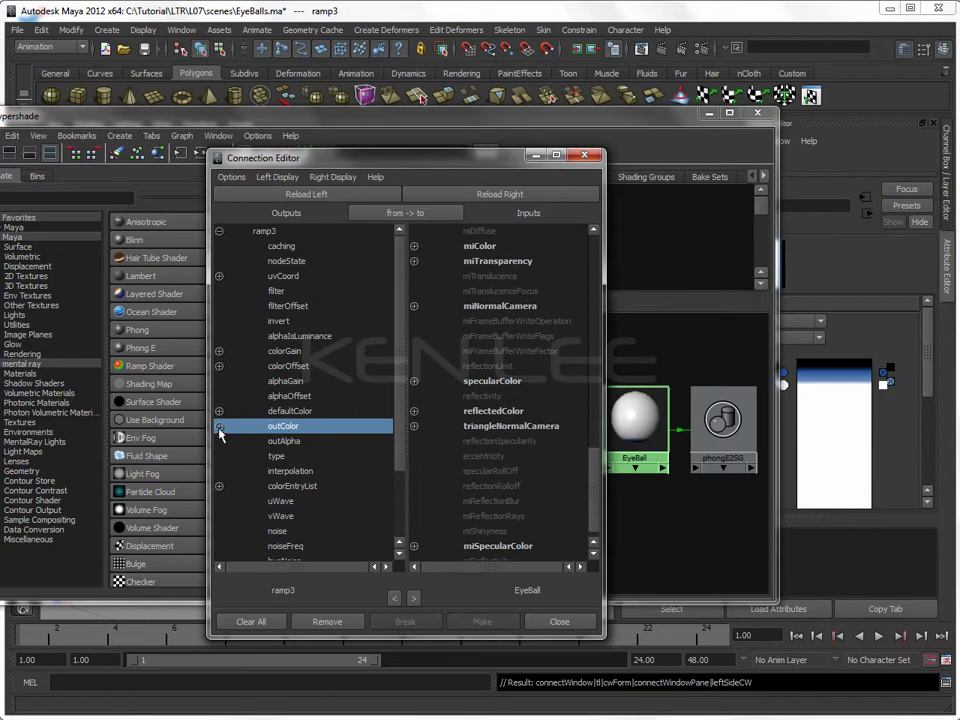
pyautogui.click(219, 427)
pyautogui.click(303, 442)
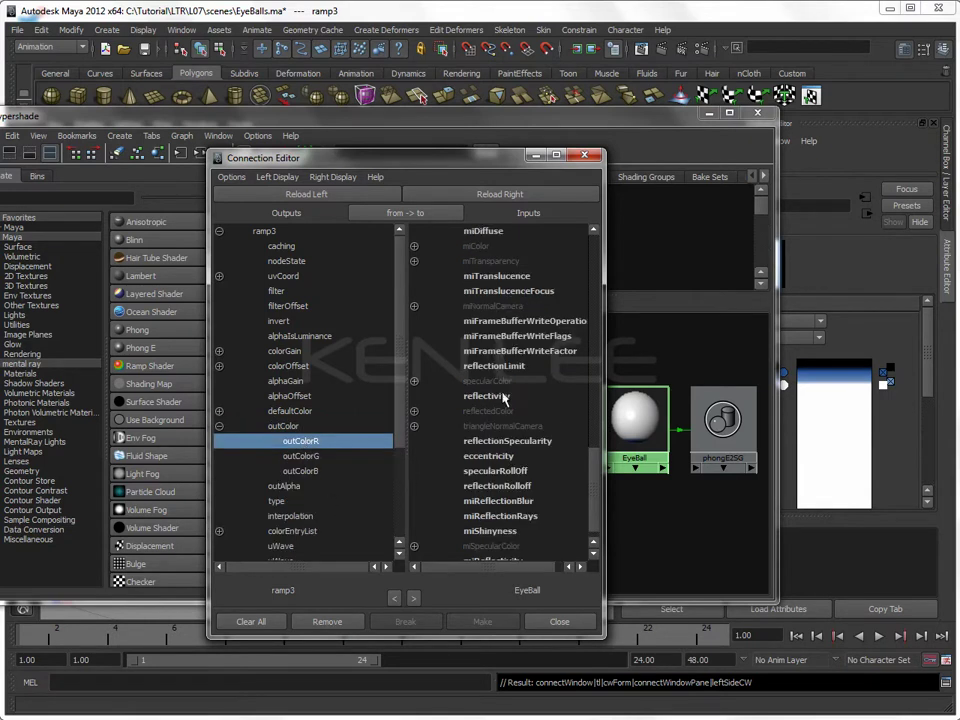
pyautogui.click(445, 397)
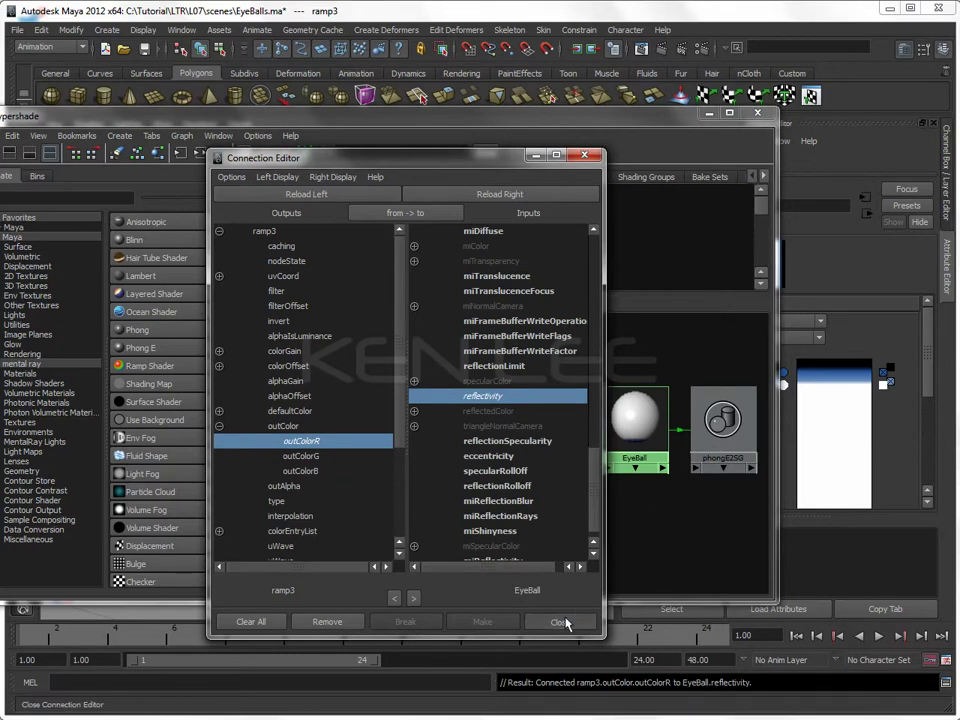
pyautogui.click(562, 621)
# - Rename ramp3 to Reflectivity
pyautogui.keyDown('alt'); pyautogui.moveTo(606, 520); pyautogui.dragTo(568, 478, button='middle'); pyautogui.keyUp('alt')
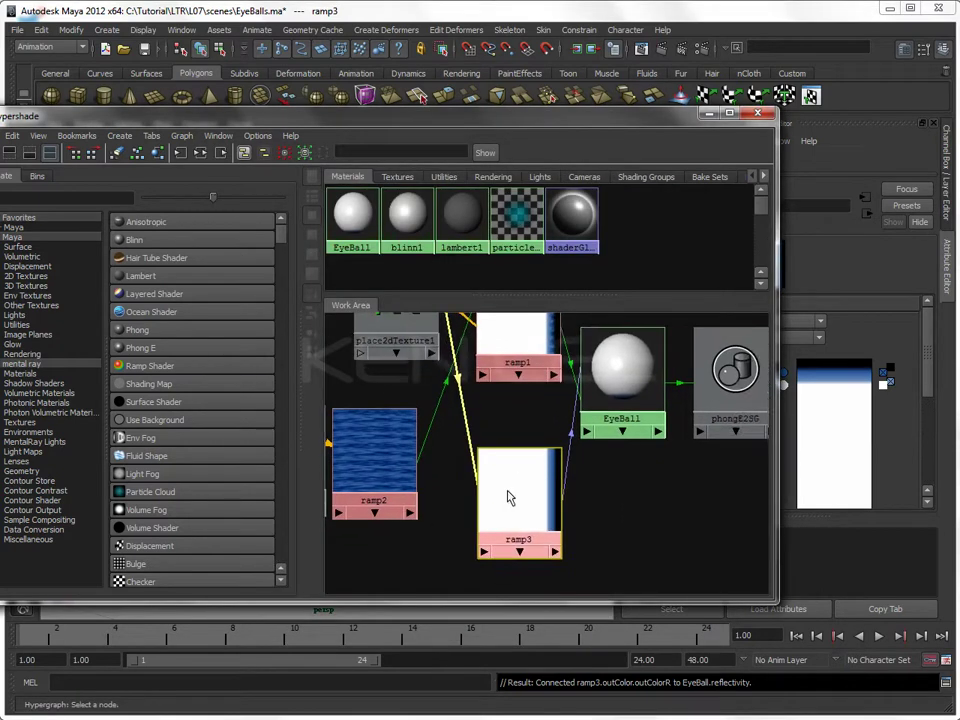
pyautogui.scroll(2, 636, 476)
pyautogui.keyDown('alt'); pyautogui.moveTo(636, 476); pyautogui.dragTo(568, 525, button='middle'); pyautogui.keyUp('alt')
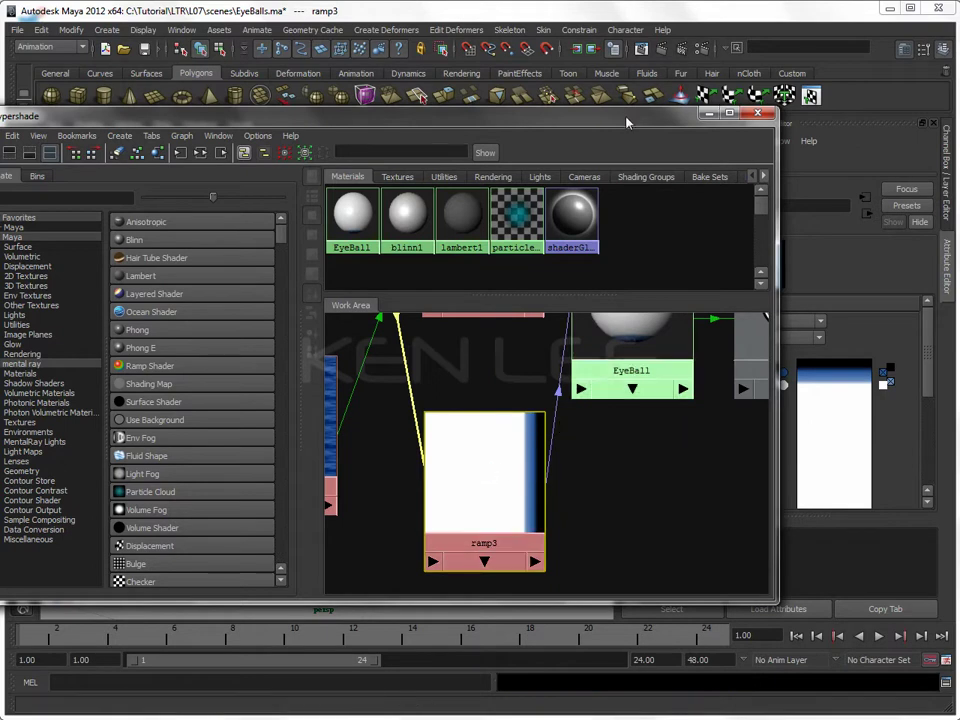
pyautogui.moveTo(628, 121); pyautogui.dragTo(434, 126)
pyautogui.doubleClick(776, 207)
pyautogui.write('Reflectiv')
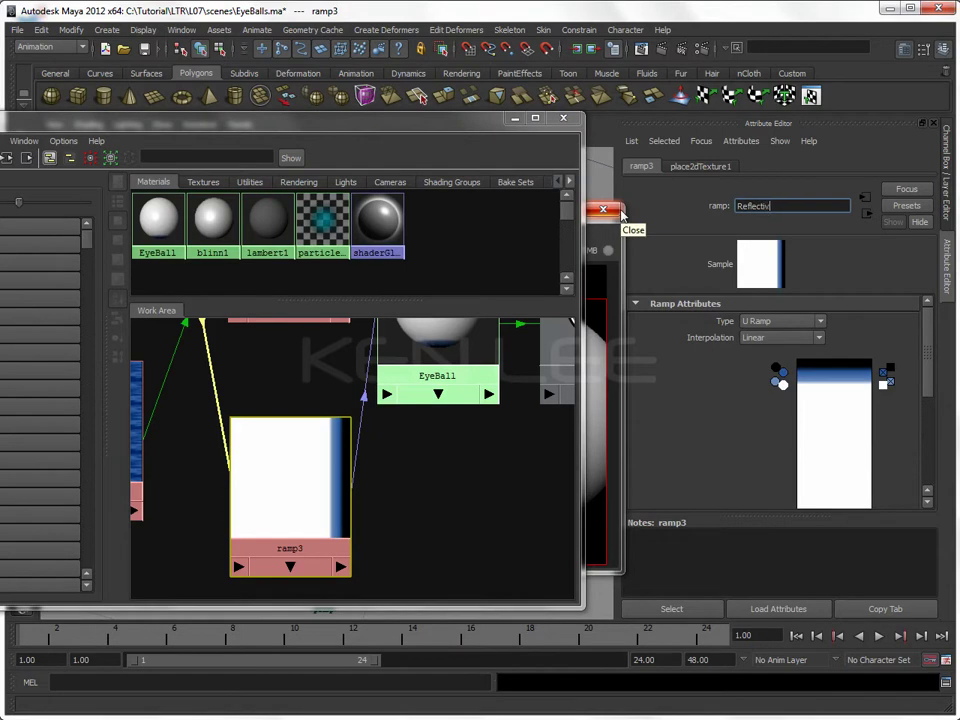
pyautogui.press('Return')
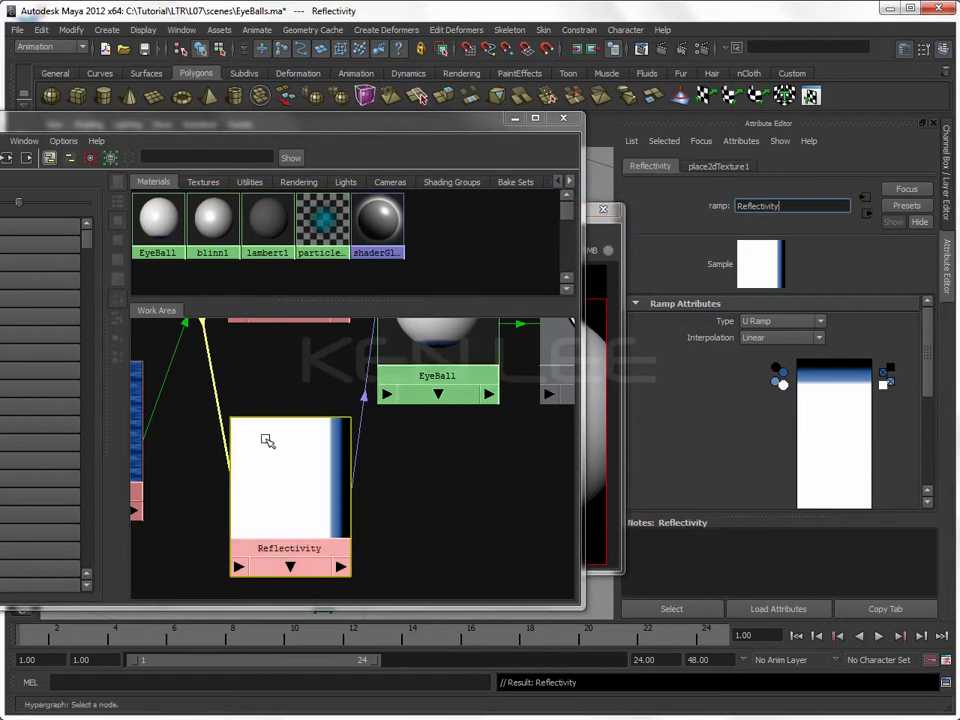
# - Rename ramp1 to Color, then select the Reflectivity ramp node
pyautogui.press('a')
pyautogui.click(311, 420)
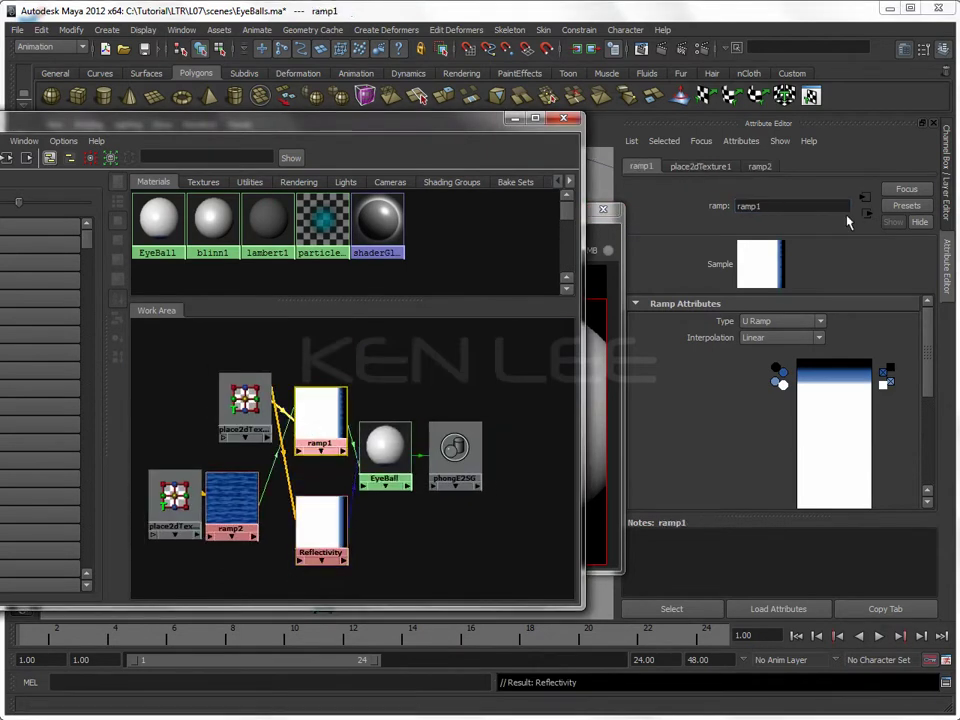
pyautogui.doubleClick(778, 205)
pyautogui.write('Col')
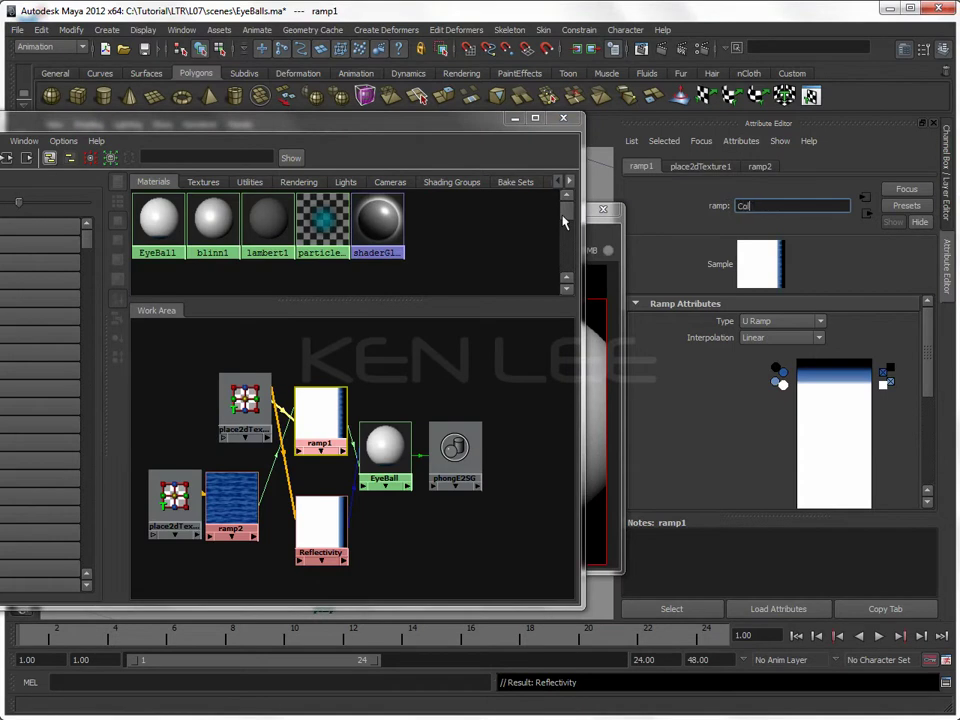
pyautogui.write('or')
pyautogui.press('Return')
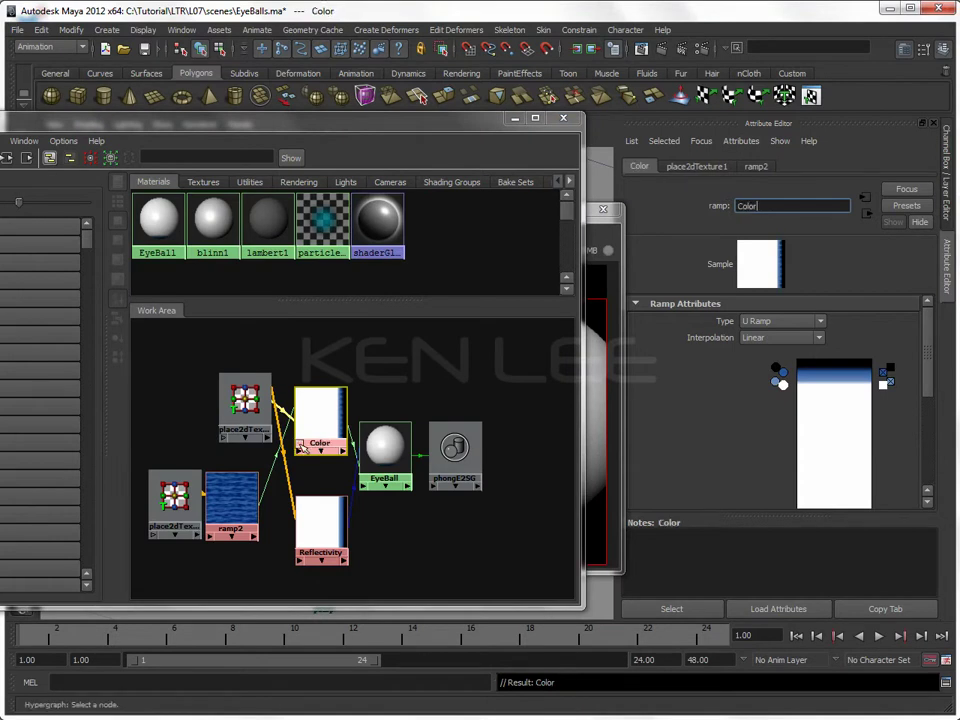
pyautogui.scroll(3, 407, 460)
pyautogui.keyDown('alt'); pyautogui.moveTo(407, 460); pyautogui.dragTo(349, 467, button='middle'); pyautogui.keyUp('alt')
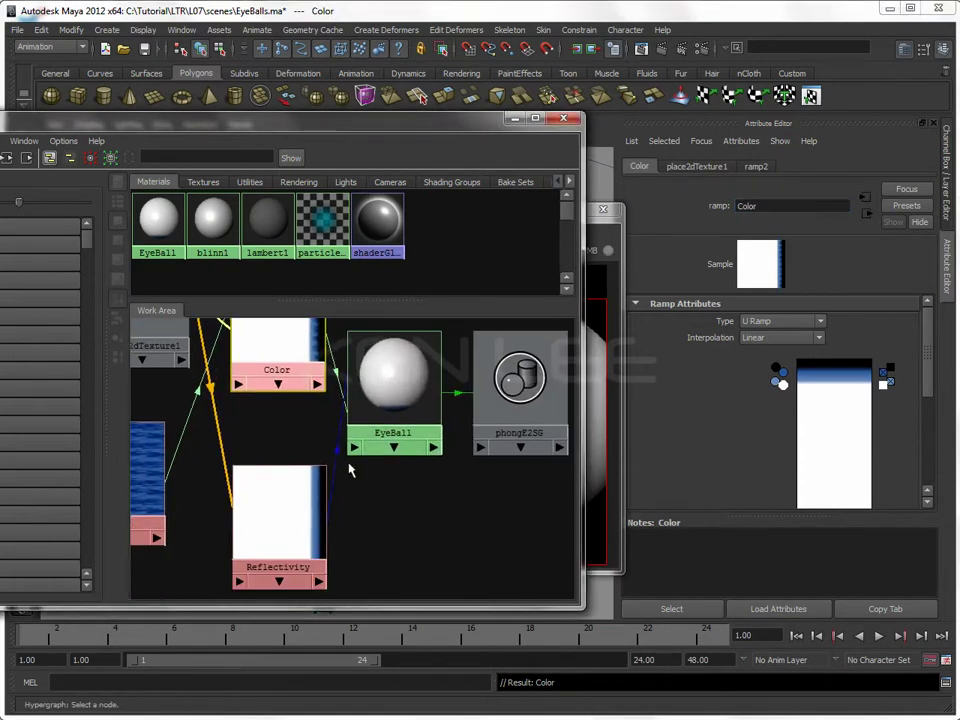
pyautogui.click(287, 537)
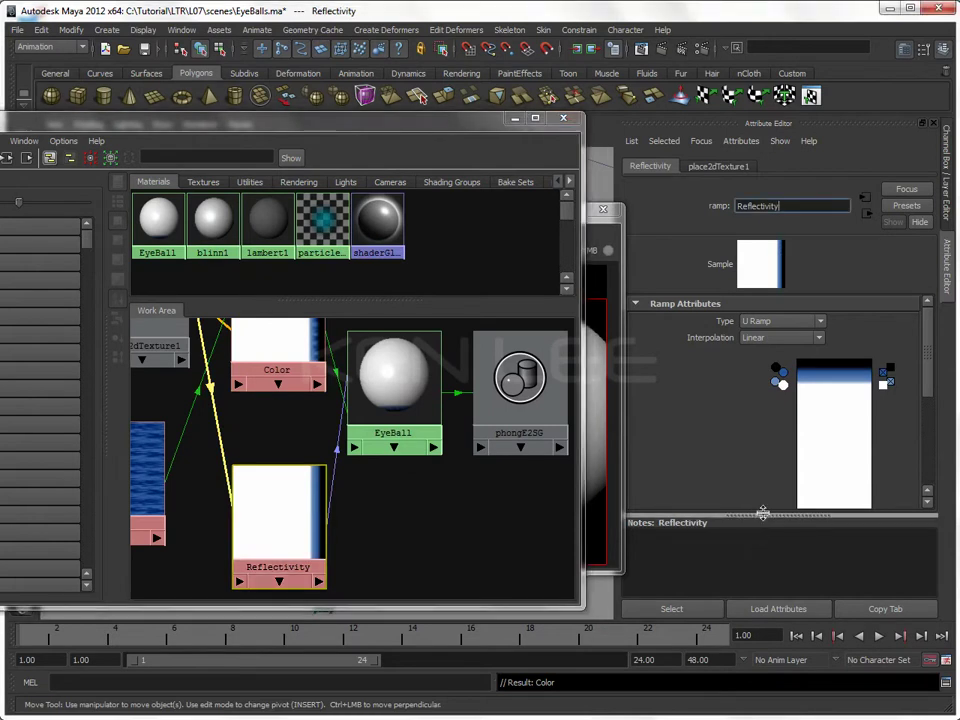
# - Expand the Ramp Attributes and set the bottom ramp entry to black
pyautogui.moveTo(763, 529); pyautogui.dragTo(767, 555)
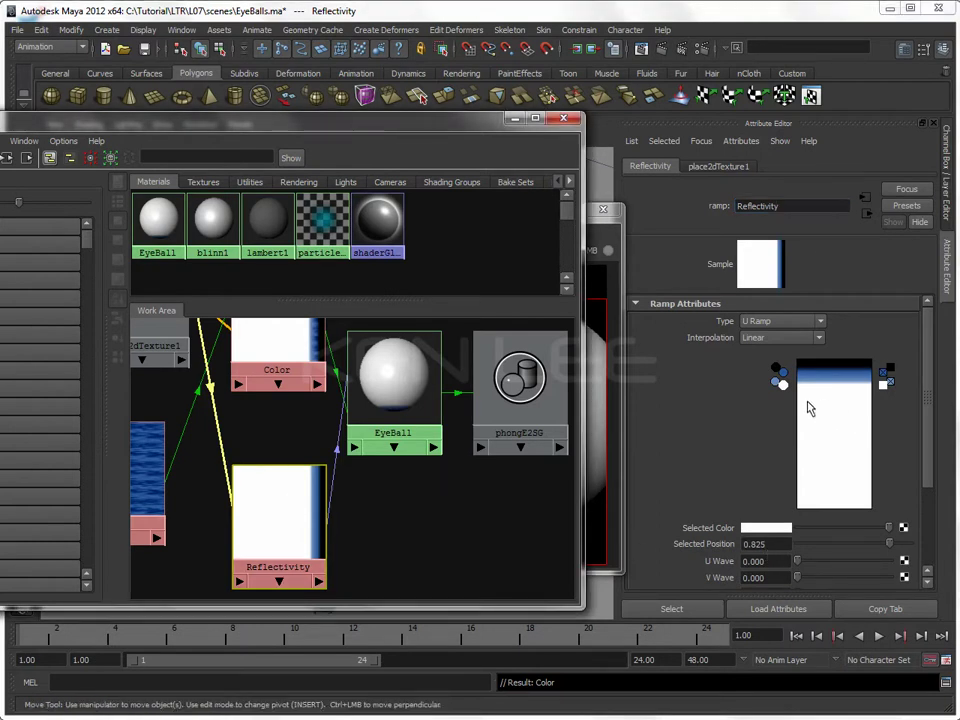
pyautogui.moveTo(888, 528); pyautogui.dragTo(808, 536)
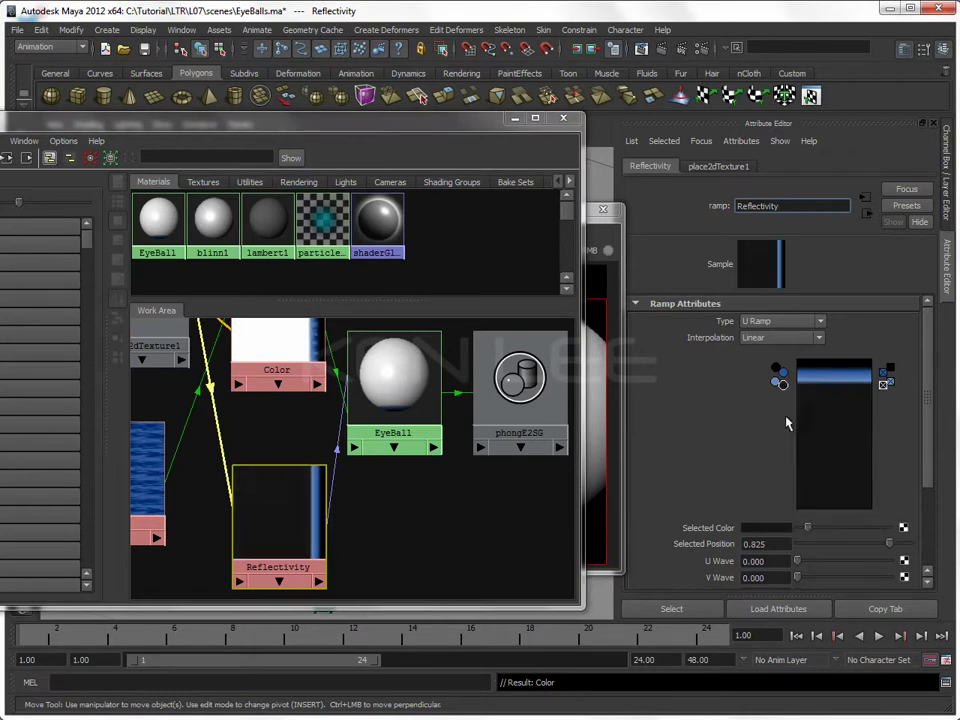
pyautogui.click(777, 369)
pyautogui.click(888, 527)
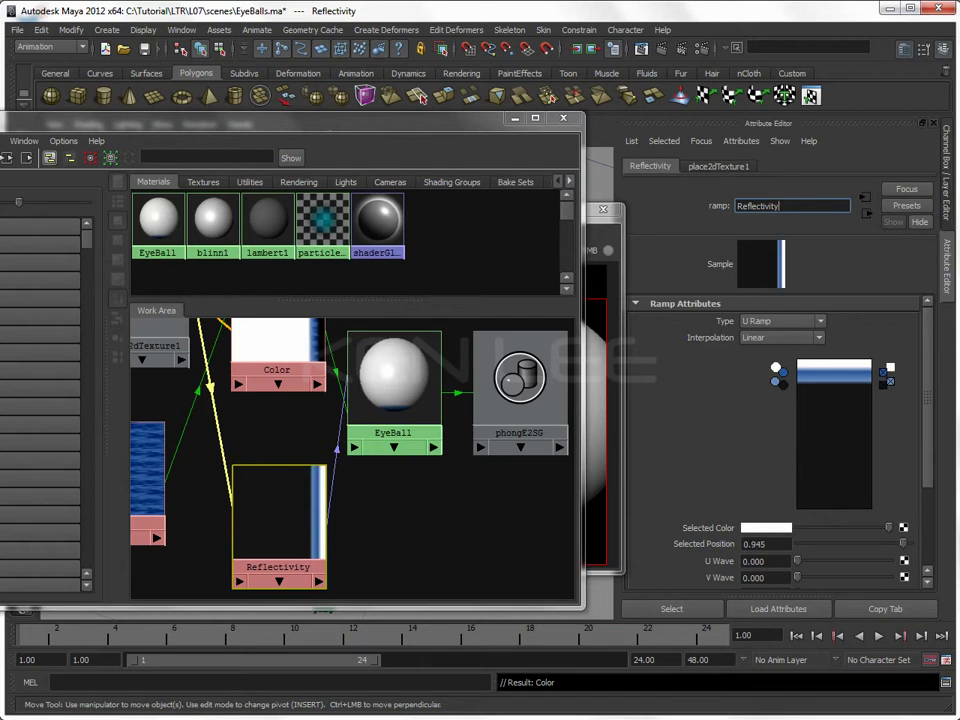
# - Move the blue ramp entry to 0.900 and make it white
pyautogui.click(777, 381)
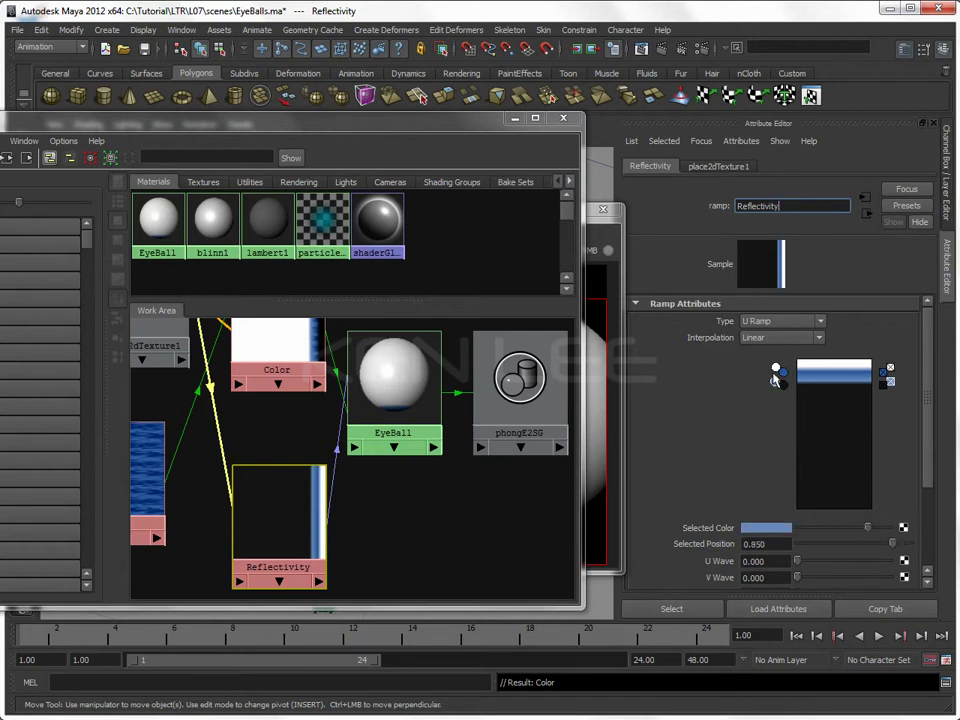
pyautogui.click(785, 537)
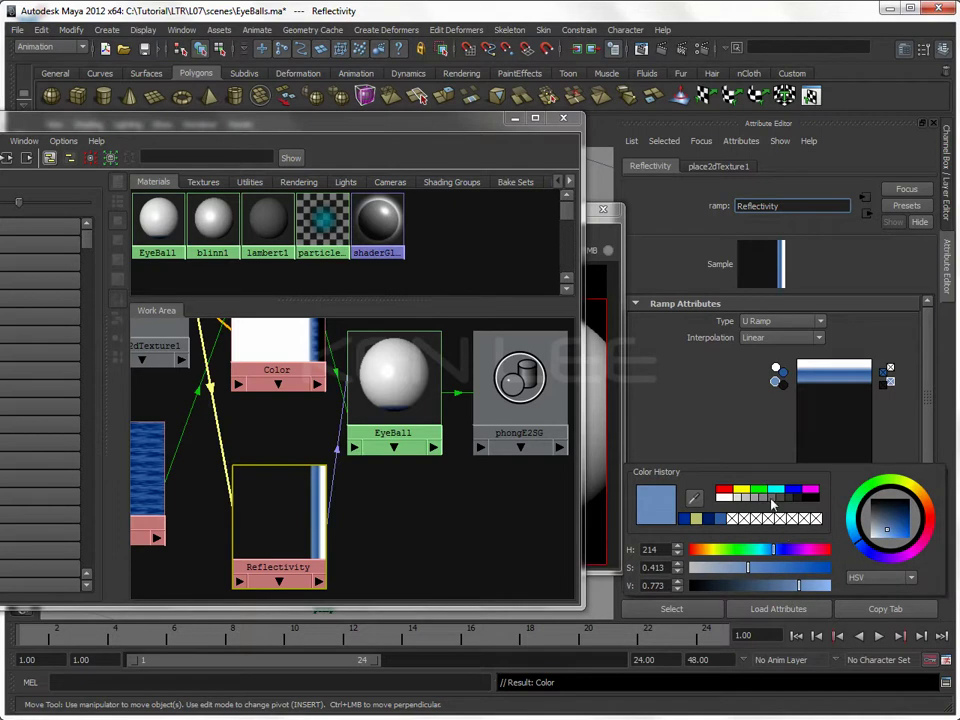
pyautogui.click(711, 518)
pyautogui.moveTo(780, 384); pyautogui.dragTo(781, 375)
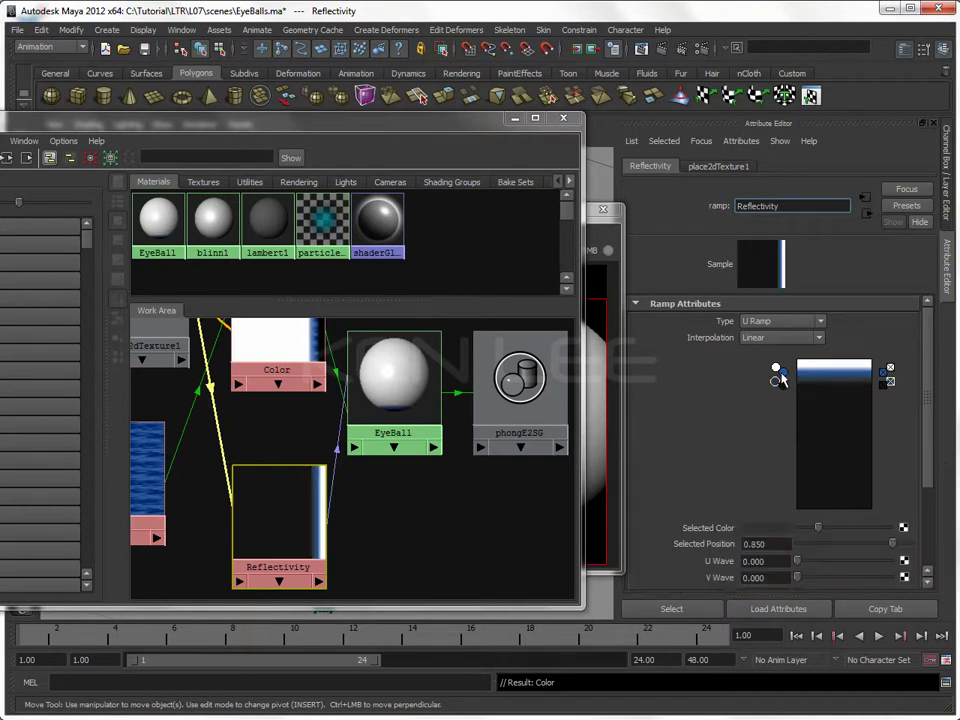
pyautogui.click(781, 528)
pyautogui.click(741, 501)
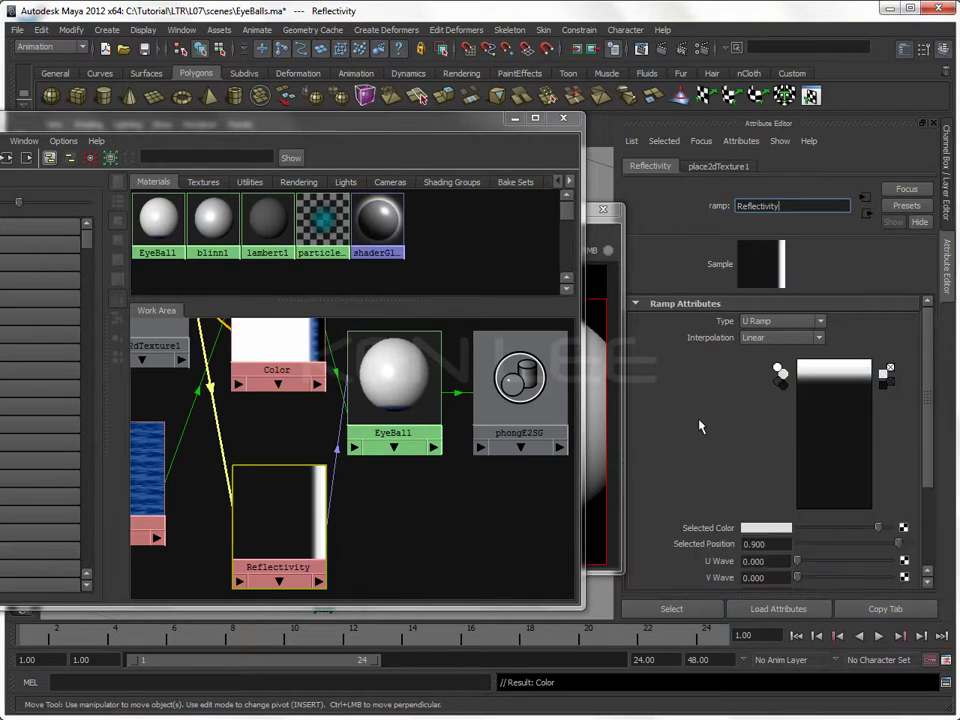
pyautogui.moveTo(478, 120); pyautogui.dragTo(181, 142)
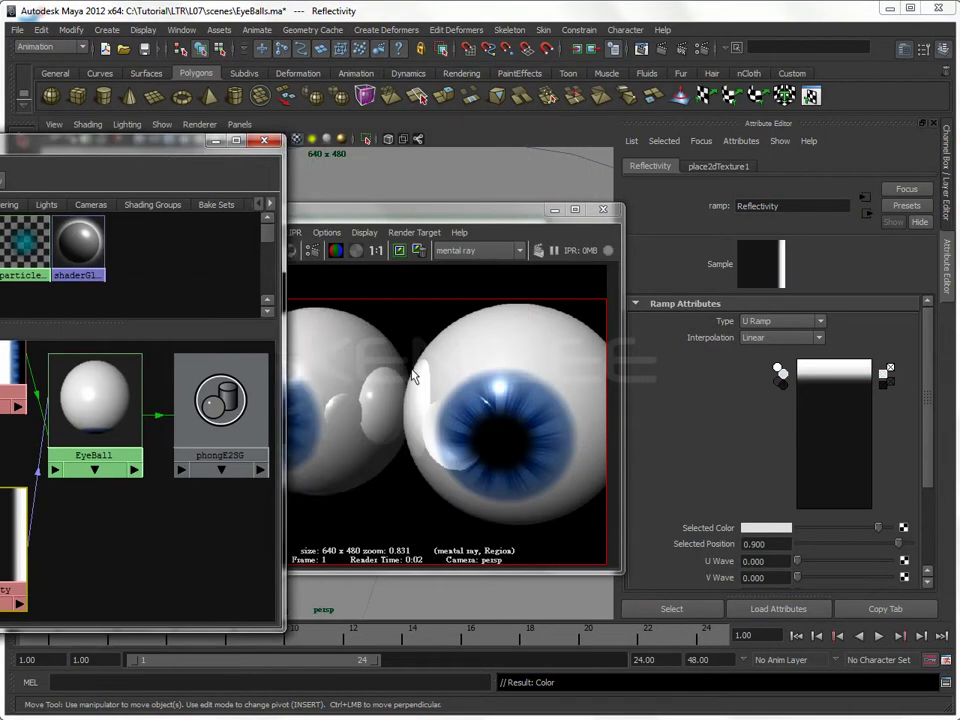
# - Render regions over the right eyeball and the image centre in Render View
pyautogui.click(455, 422)
pyautogui.moveTo(397, 346); pyautogui.dragTo(496, 490)
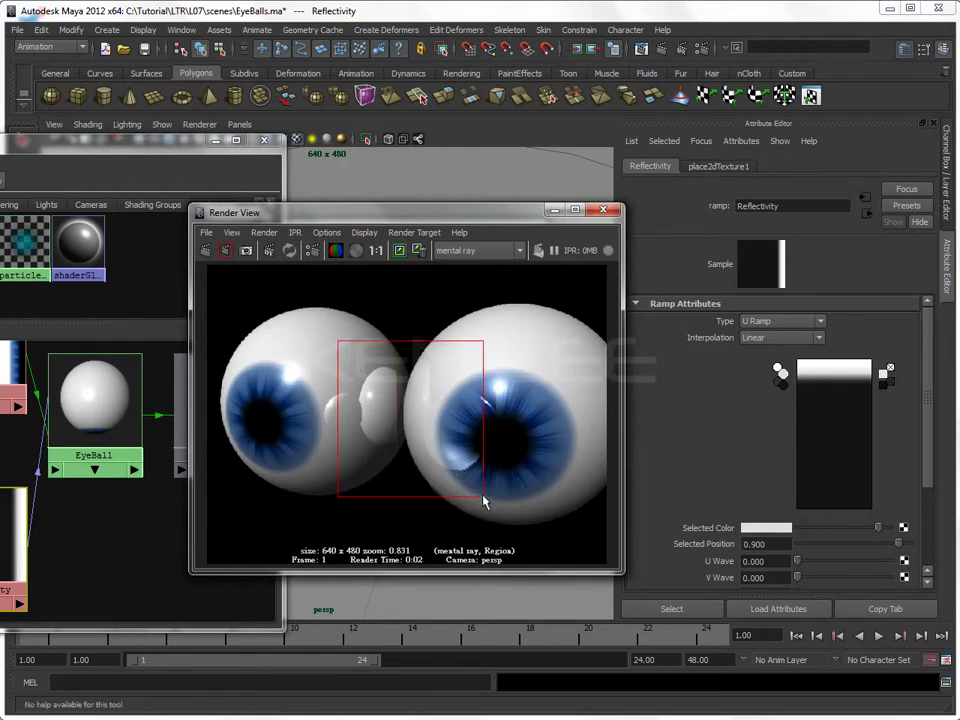
pyautogui.moveTo(483, 496); pyautogui.dragTo(337, 341)
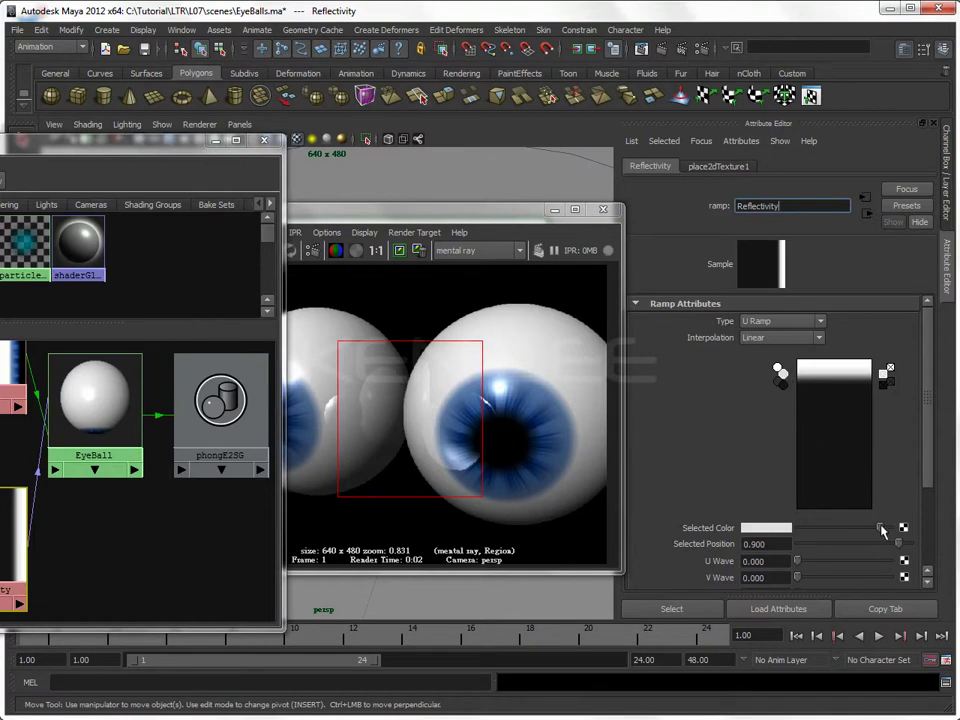
# - Add a grey Reflectivity ramp entry at 0.845, re-render the region, and close Hypershade
pyautogui.click(790, 385)
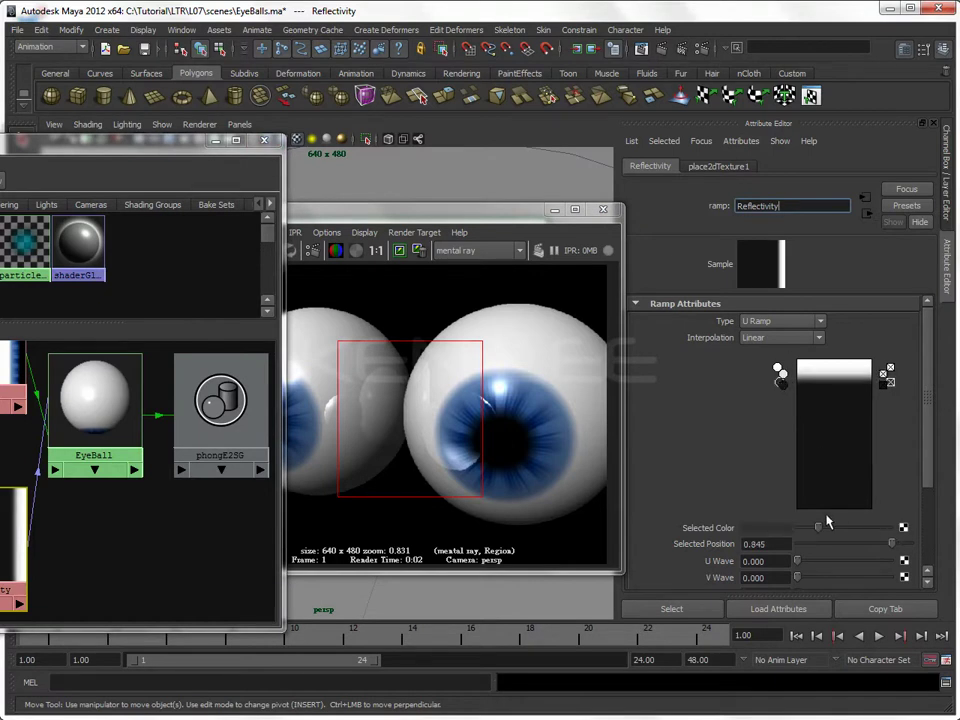
pyautogui.moveTo(824, 532); pyautogui.dragTo(842, 528)
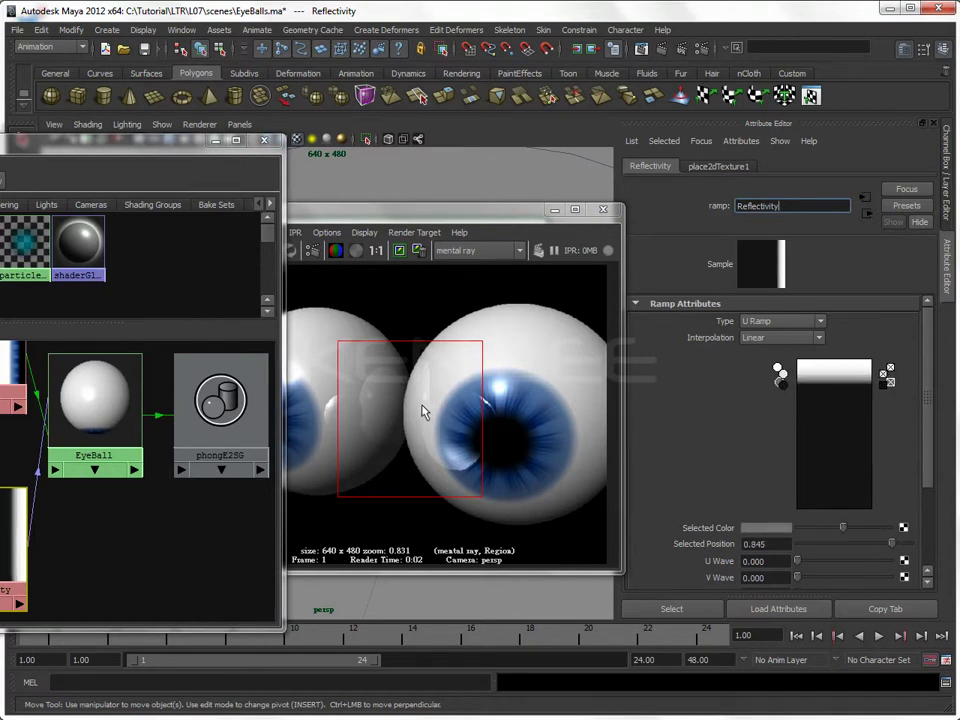
pyautogui.moveTo(422, 408); pyautogui.dragTo(491, 484)
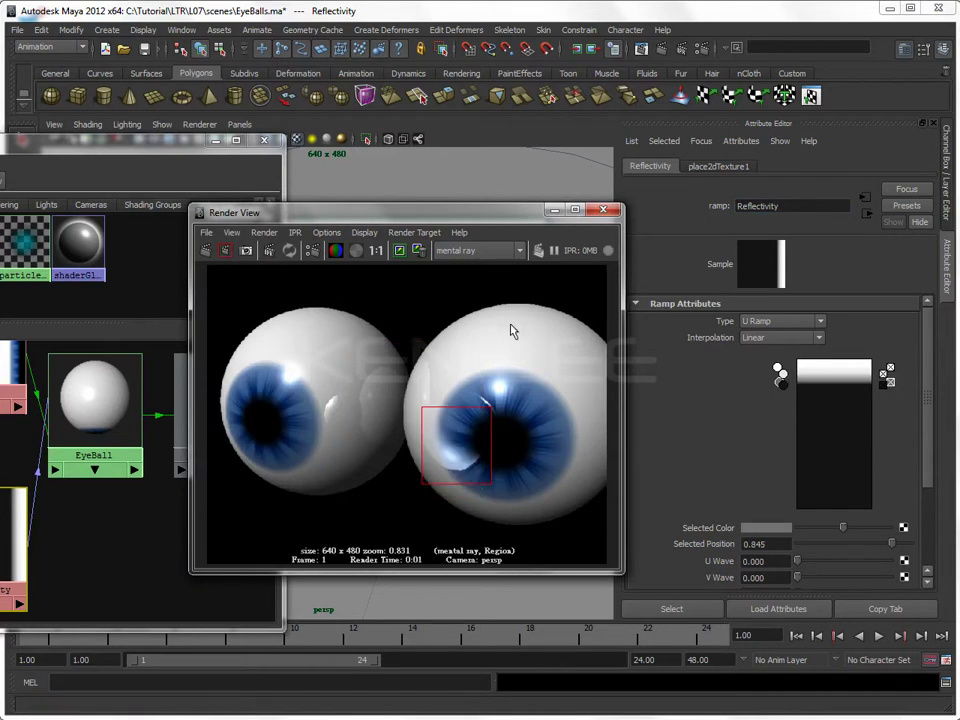
pyautogui.click(266, 140)
pyautogui.moveTo(260, 212); pyautogui.dragTo(548, 198)
# - Deselect the sphere and redo the full-frame mental ray render of both eyeballs
pyautogui.click(343, 388)
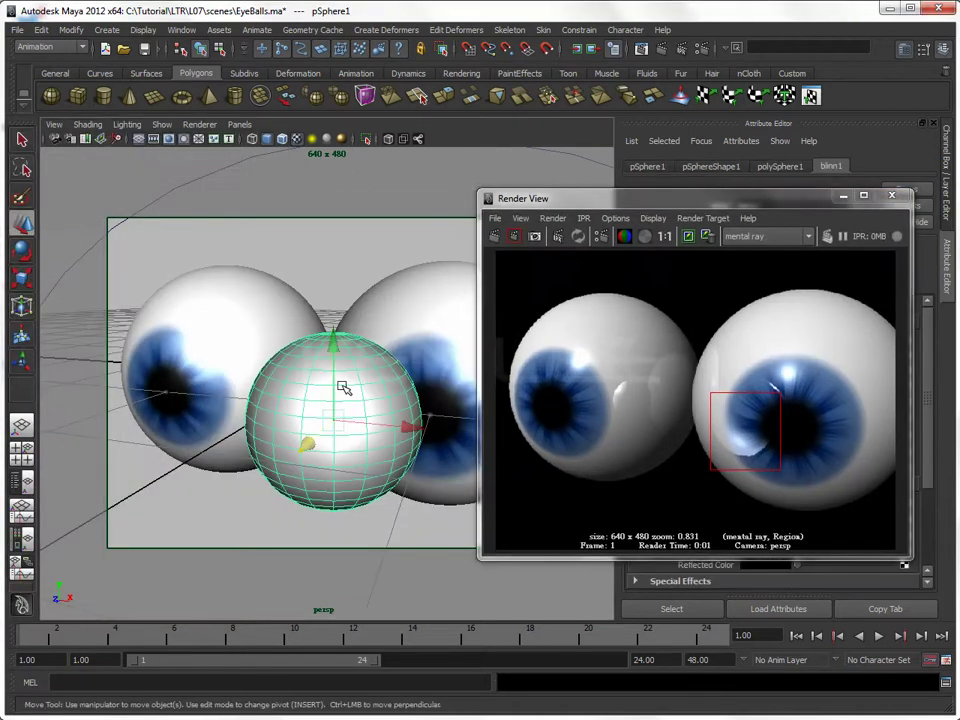
pyautogui.click(262, 290)
pyautogui.moveTo(560, 198); pyautogui.dragTo(208, 182)
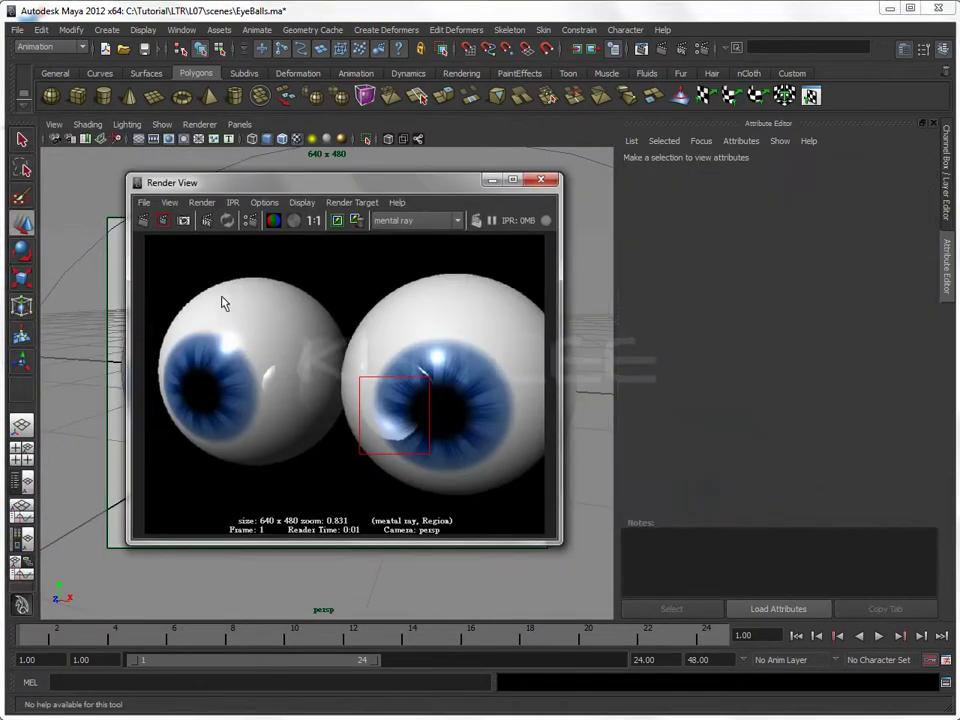
pyautogui.click(146, 223)
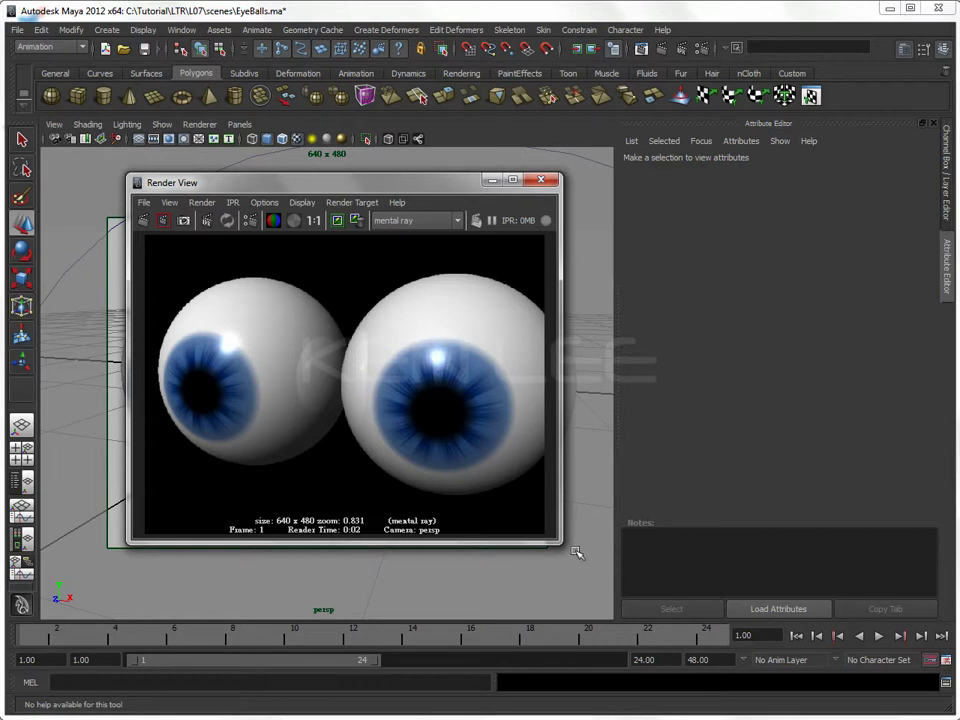
pyautogui.moveTo(560, 545); pyautogui.dragTo(607, 563)
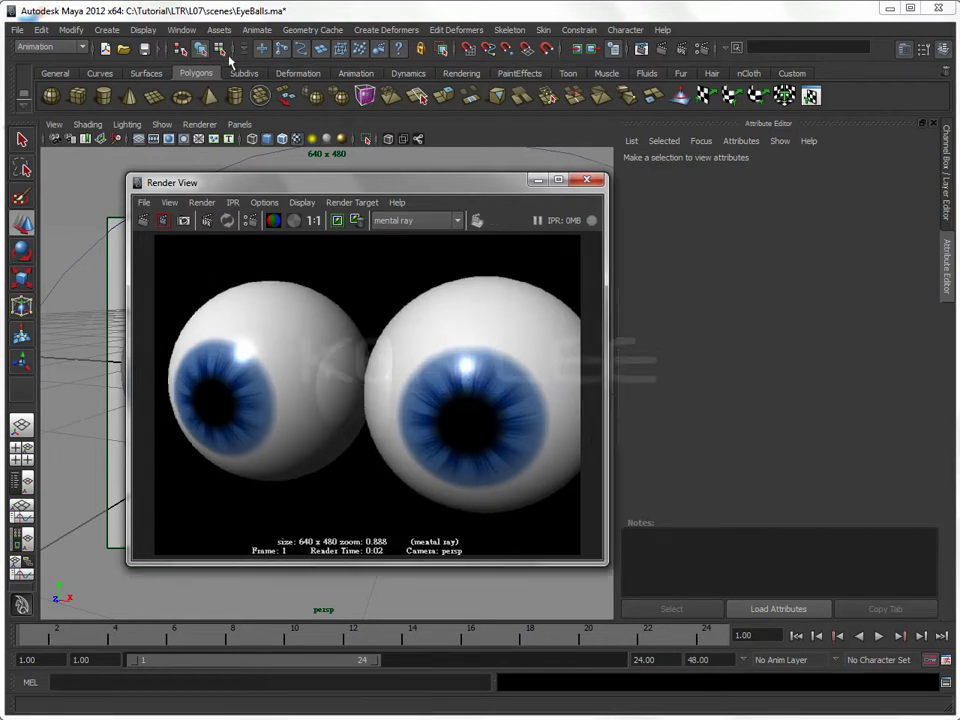
pyautogui.click(181, 30)
pyautogui.moveTo(214, 66)
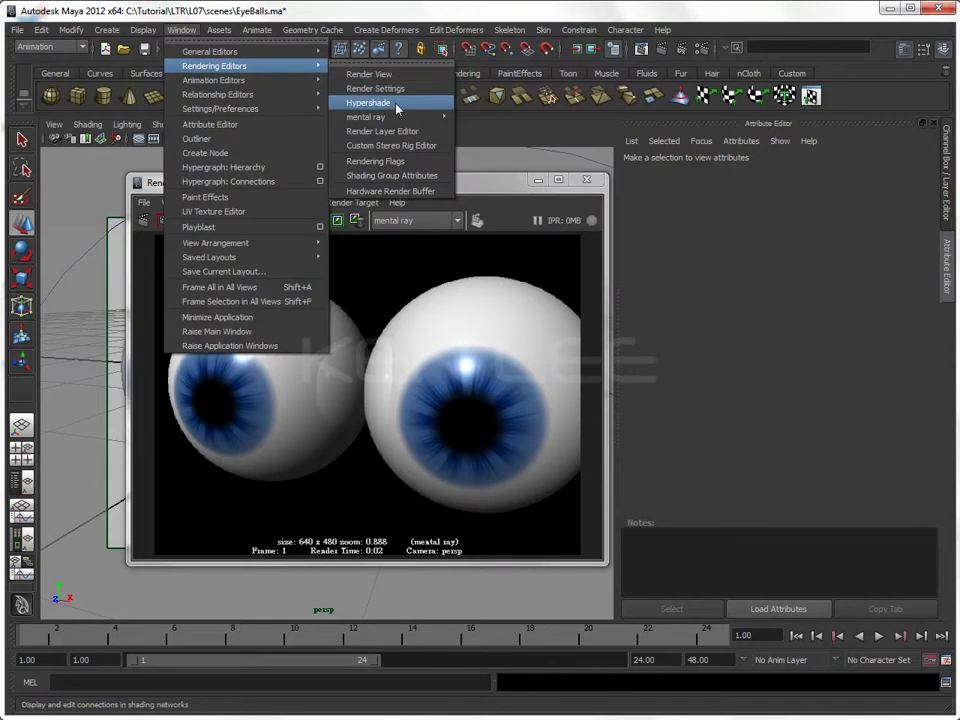
# - Reopen Hypershade, graph the EyeBall material's network, and show its Specular Shading attributes
pyautogui.click(395, 101)
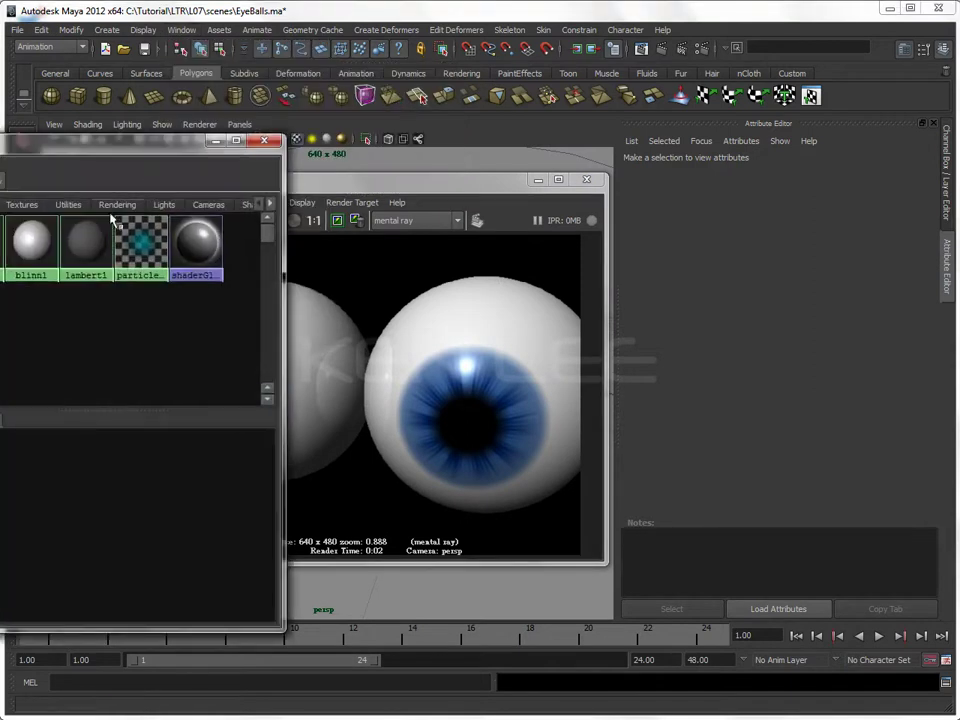
pyautogui.click(31, 245)
pyautogui.moveTo(41, 163); pyautogui.dragTo(460, 168)
pyautogui.click(395, 250)
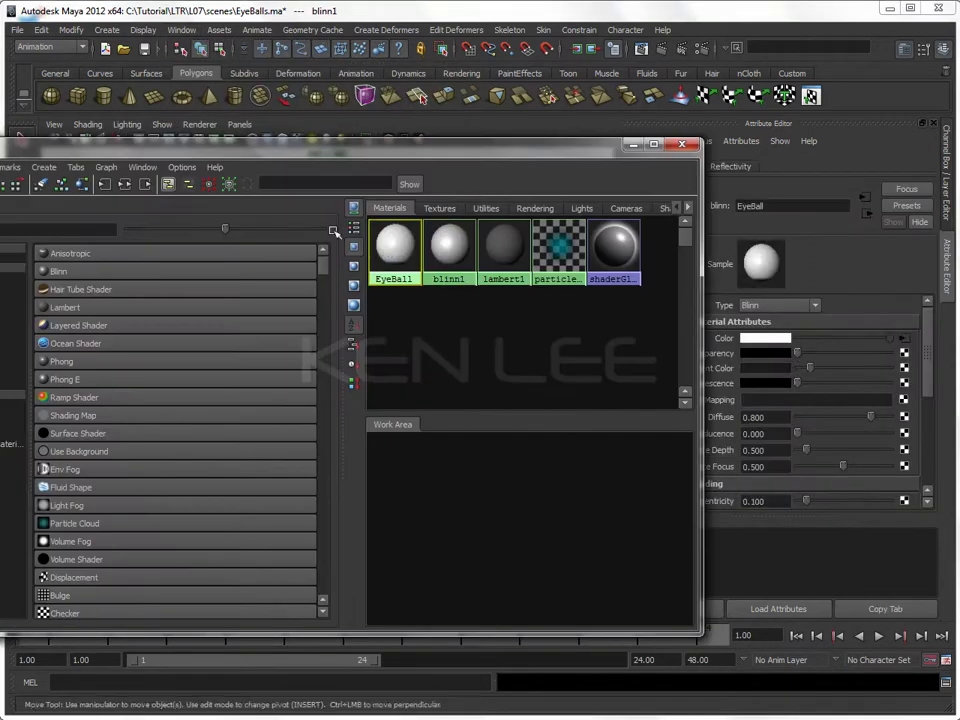
pyautogui.click(168, 184)
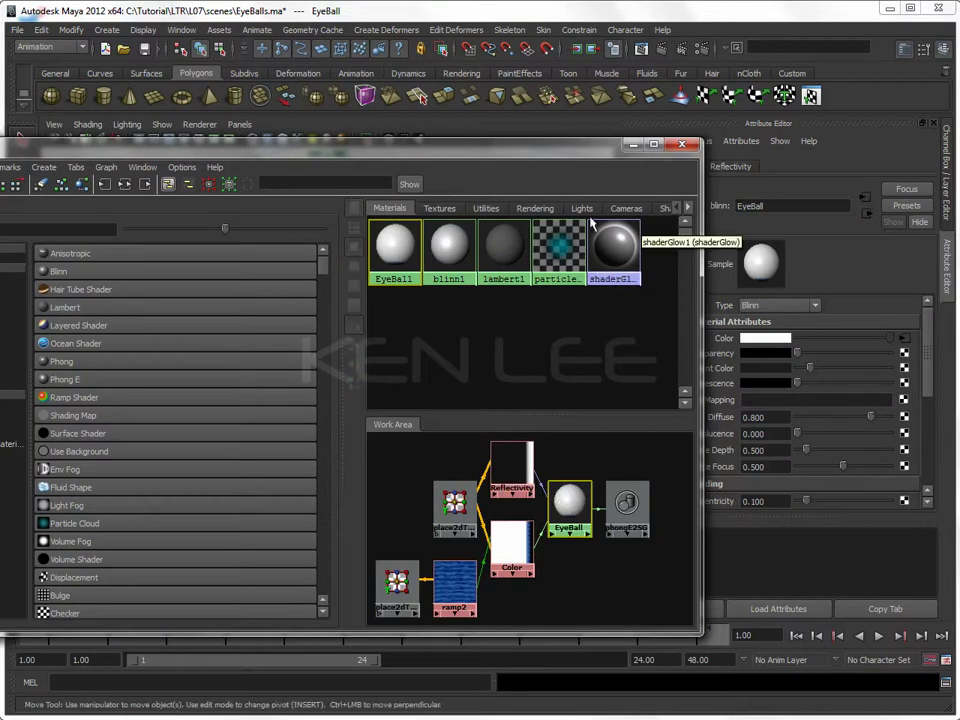
pyautogui.moveTo(616, 147); pyautogui.dragTo(427, 149)
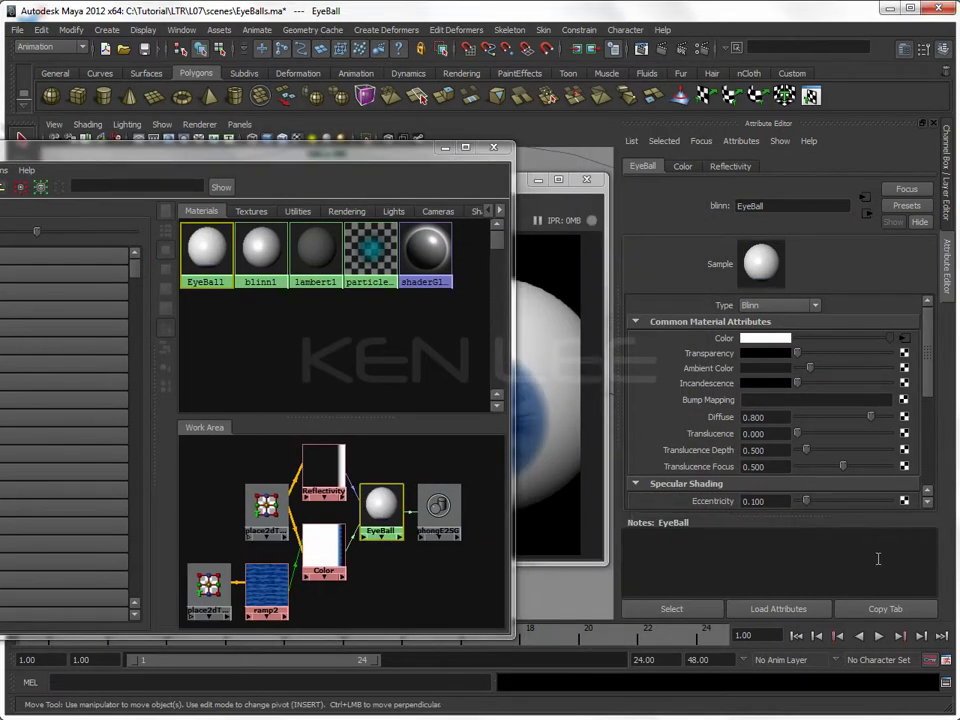
pyautogui.scroll(-2, 900, 445)
pyautogui.scroll(-2, 900, 445)
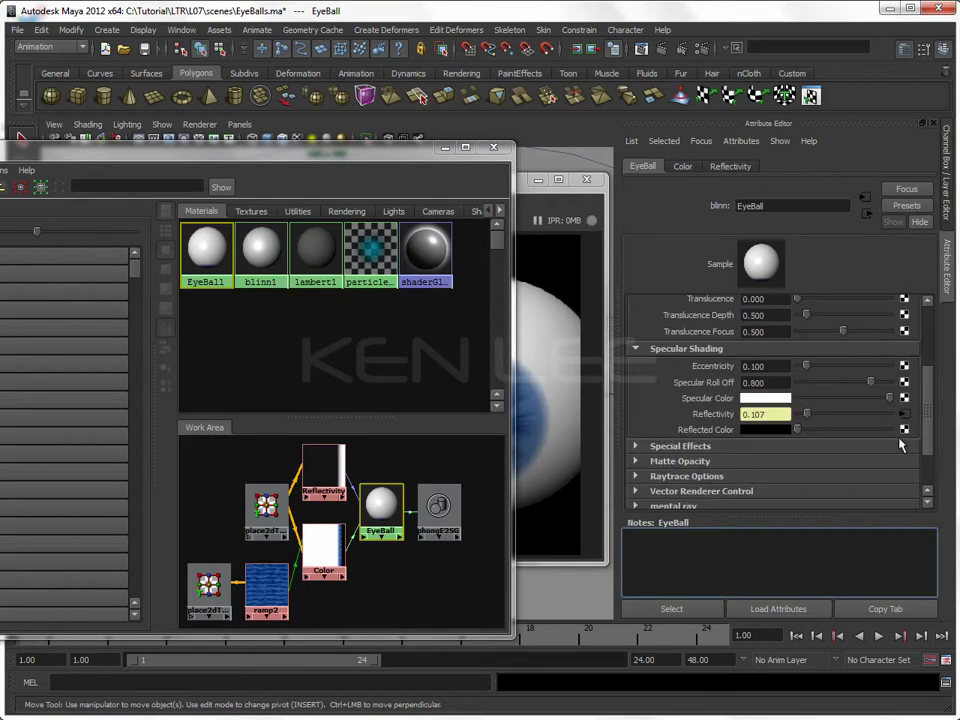